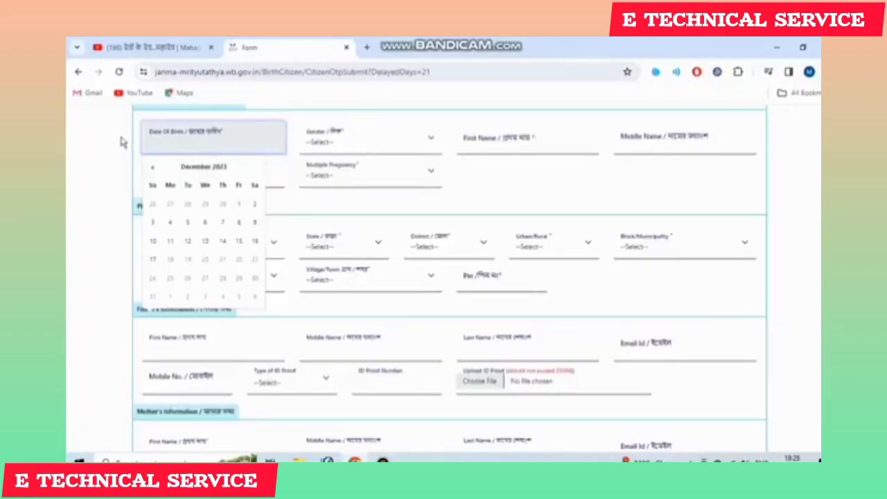
- Set the child's gender to Male and go through the first, middle and last name fields
left_click(122, 142)
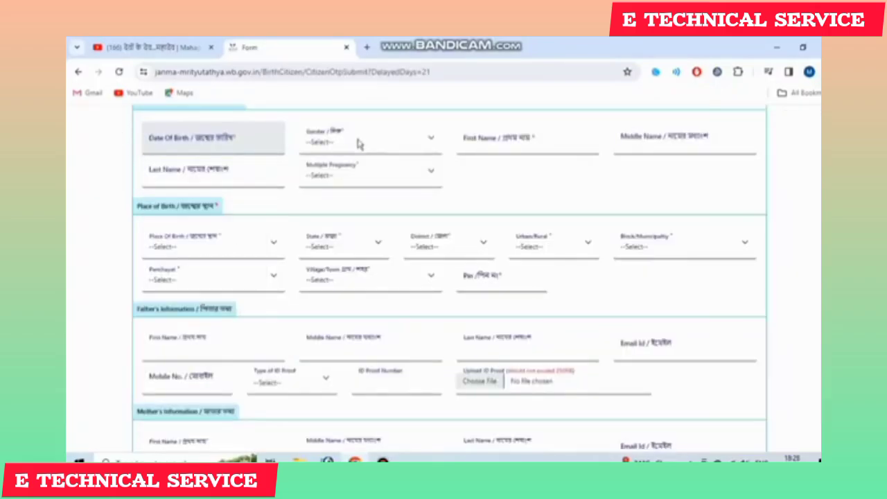
left_click(358, 143)
left_click(353, 171)
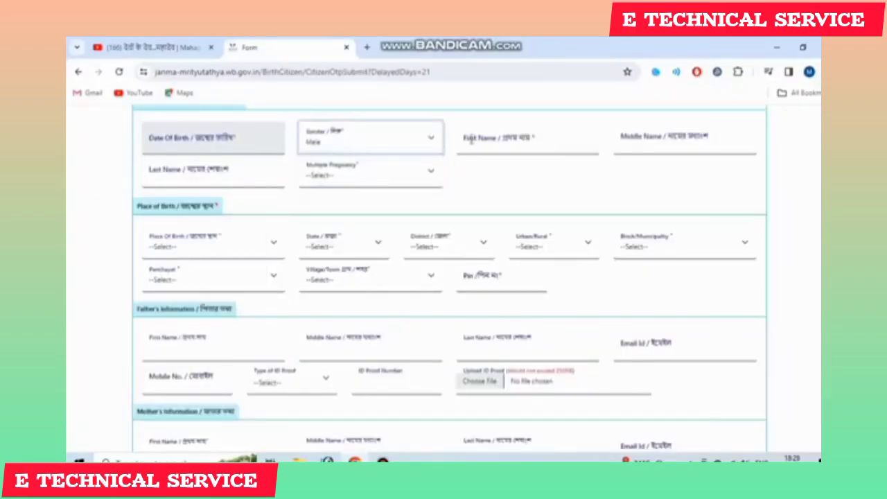
left_click(513, 136)
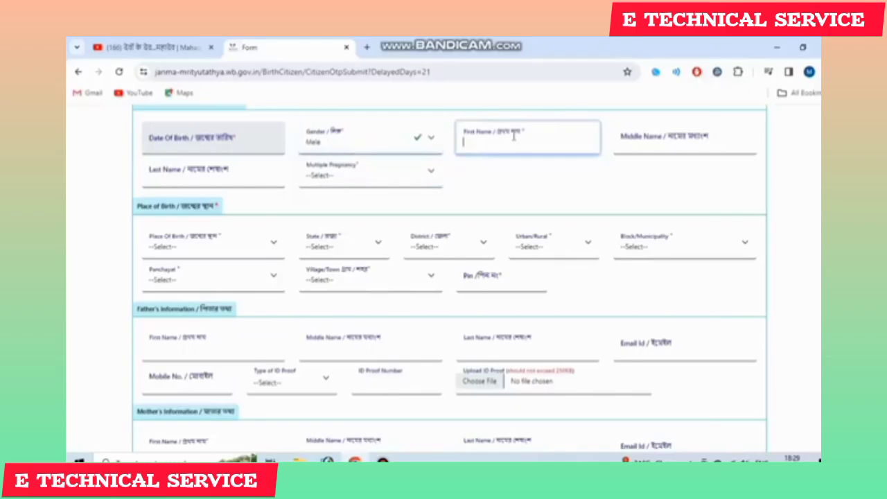
left_click(672, 140)
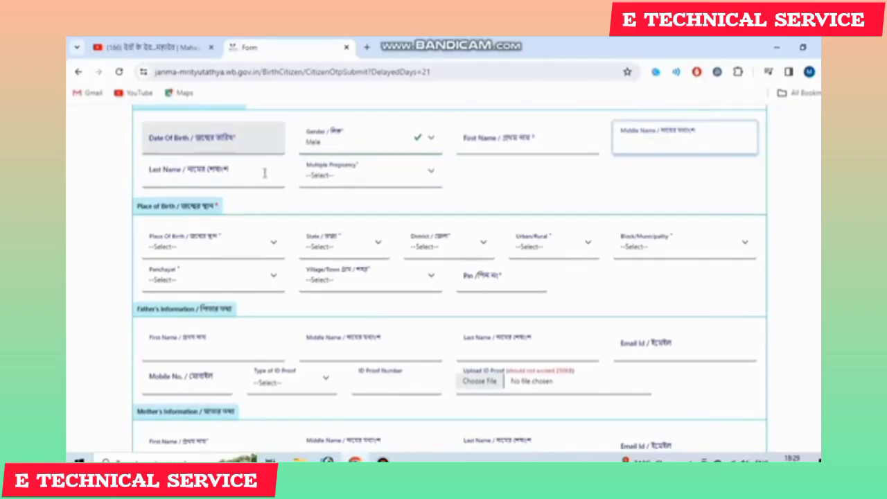
left_click(244, 179)
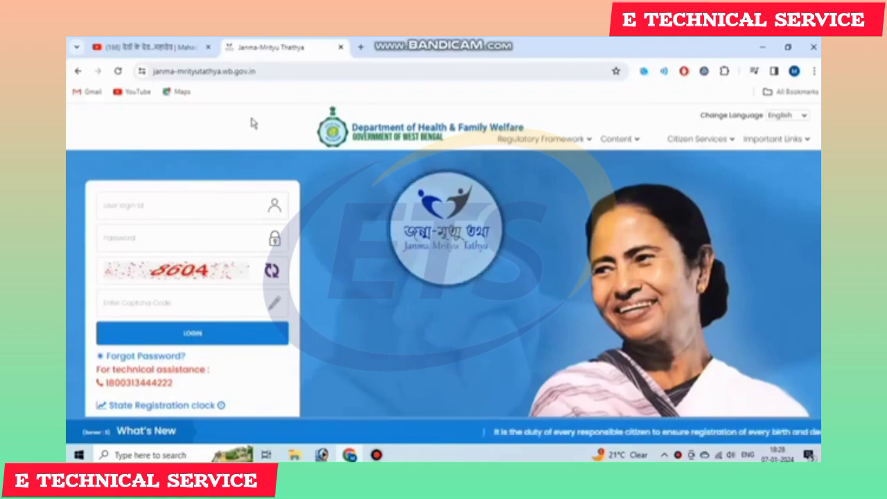
- Start a new birth registration application from the citizen services for birth
mouse_move(686, 142)
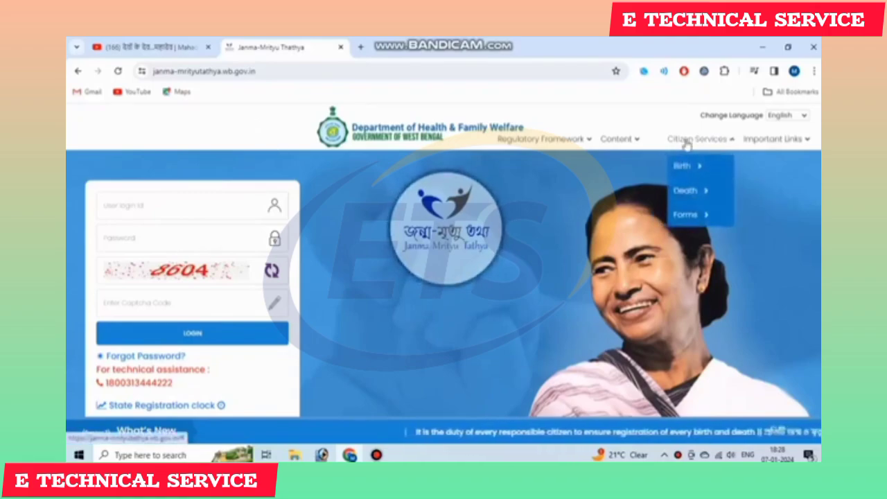
mouse_move(695, 174)
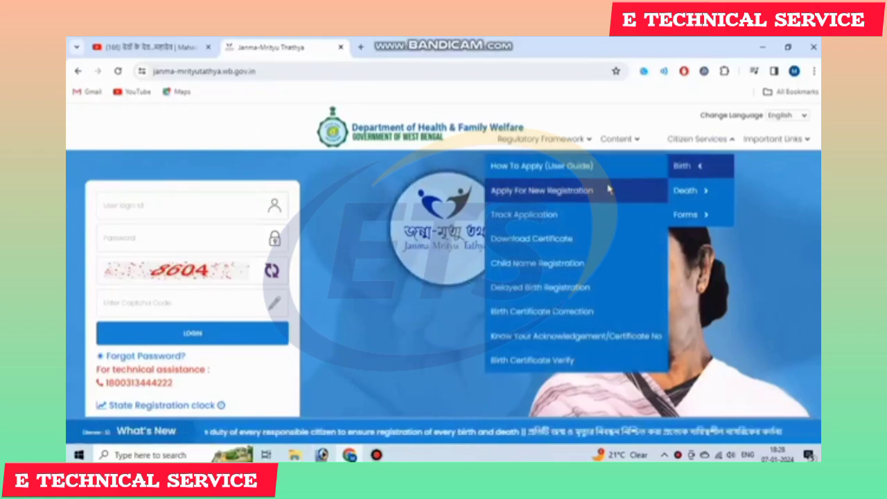
left_click(593, 246)
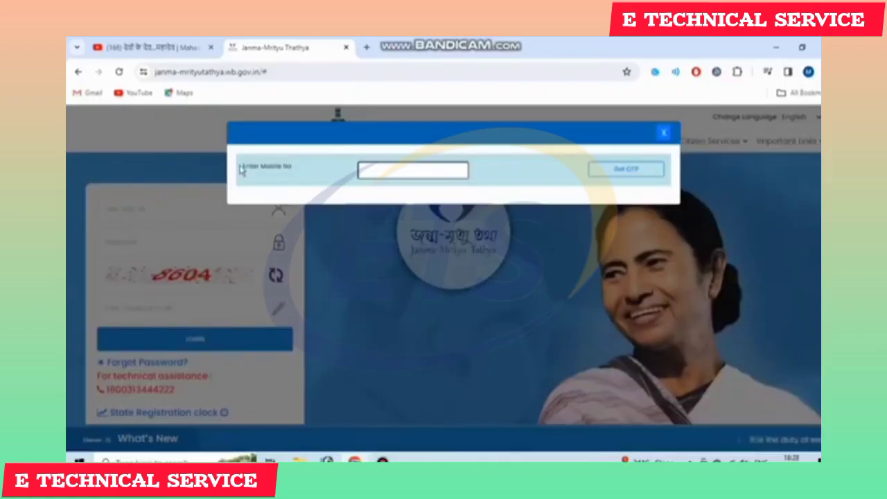
- Verify the applicant's mobile number by requesting an OTP and submitting the received verification code
left_click_drag(241, 171, 293, 179)
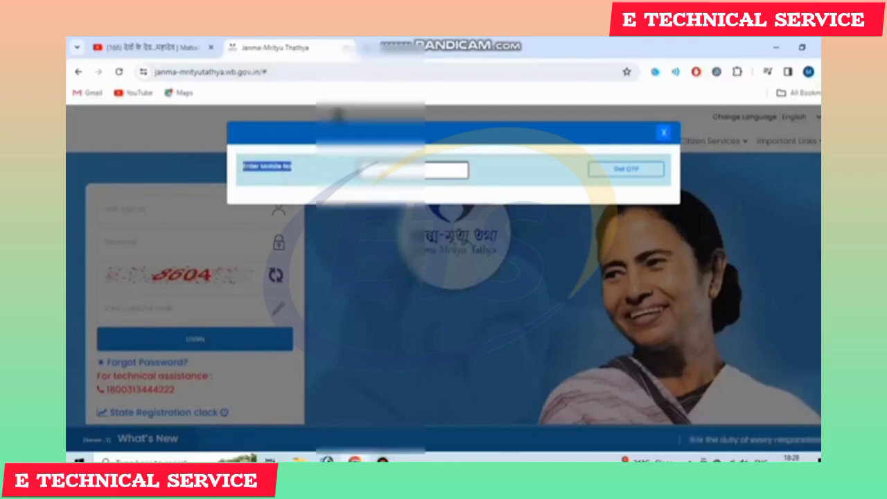
left_click(412, 170)
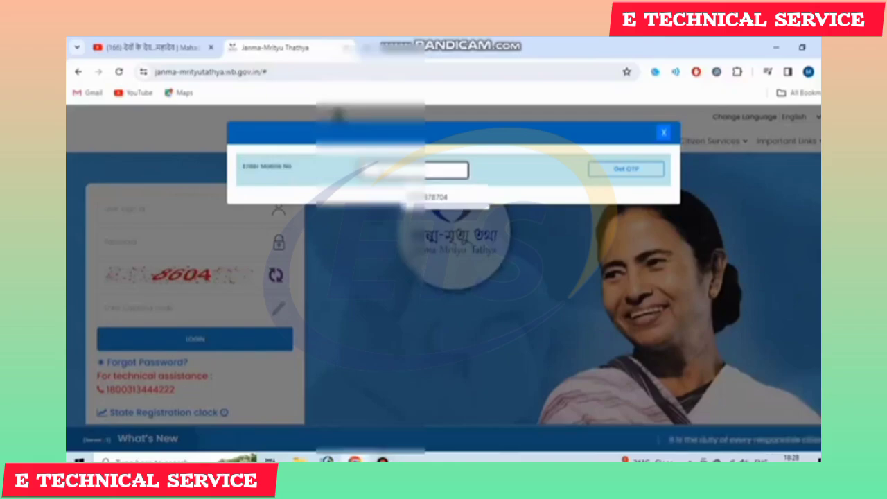
left_click(434, 200)
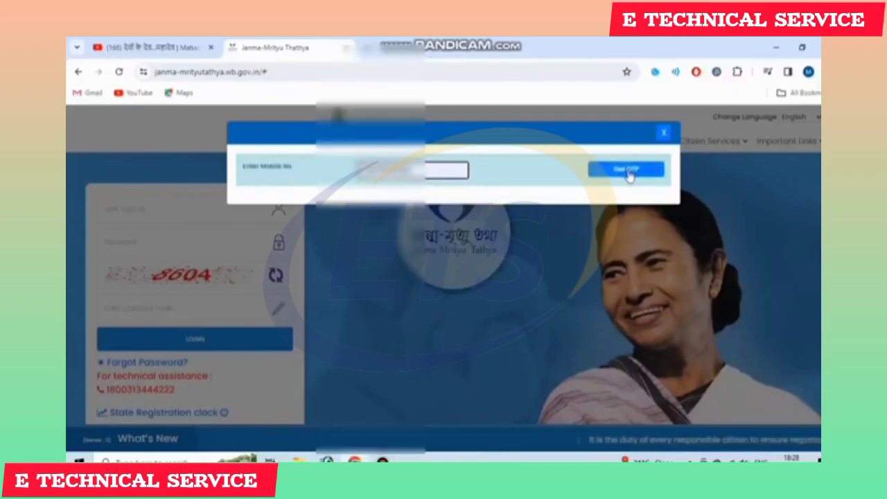
left_click(626, 170)
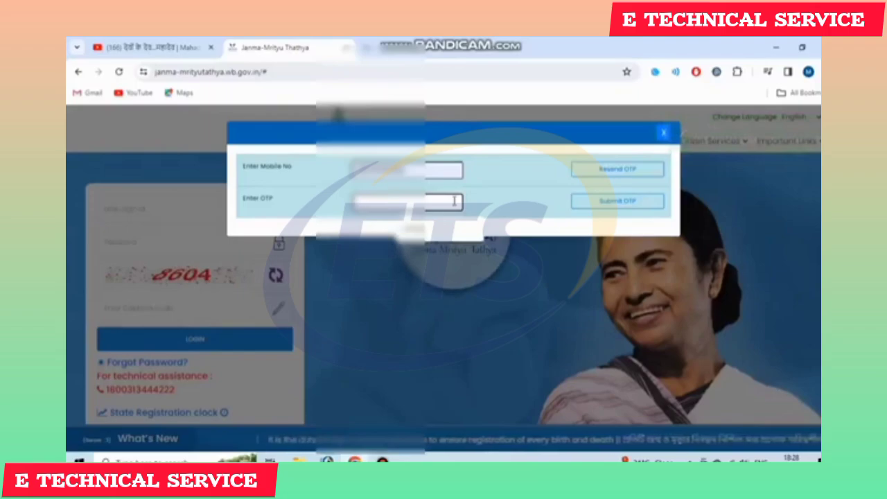
type("****")
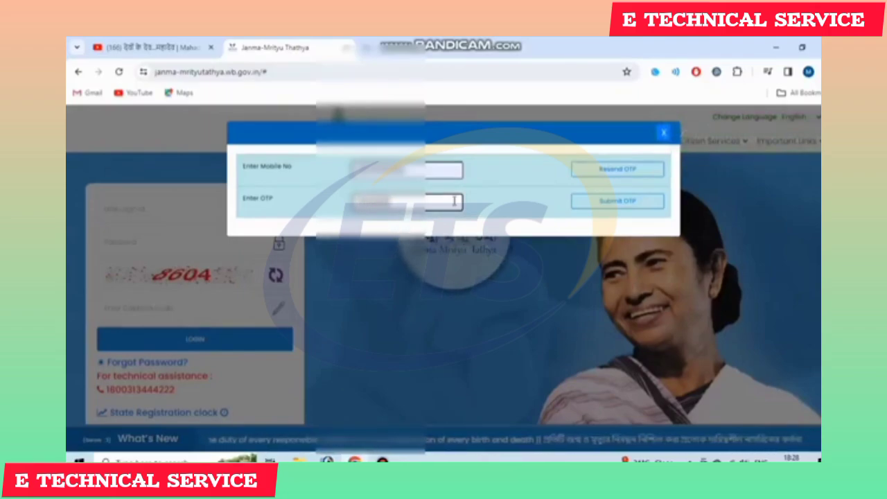
left_click(655, 207)
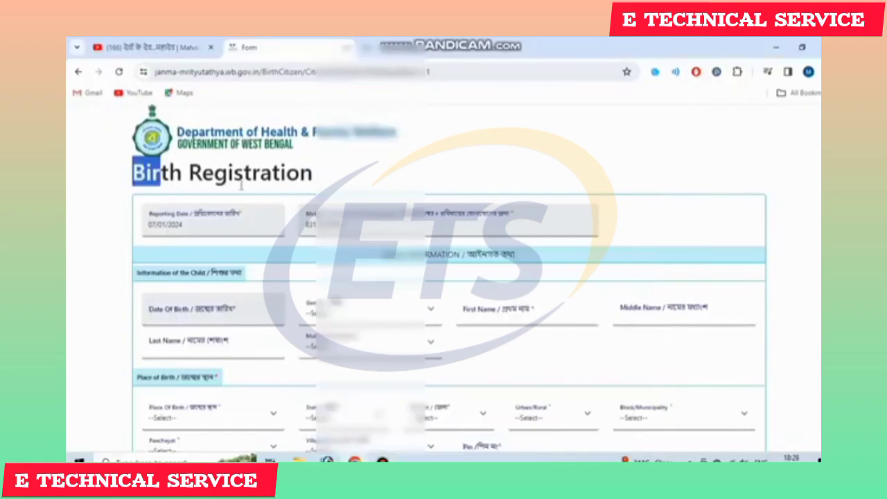
- In the child's information, bring up the date of birth calendar and set the gender to Male
scroll(351, 184, "down", 3)
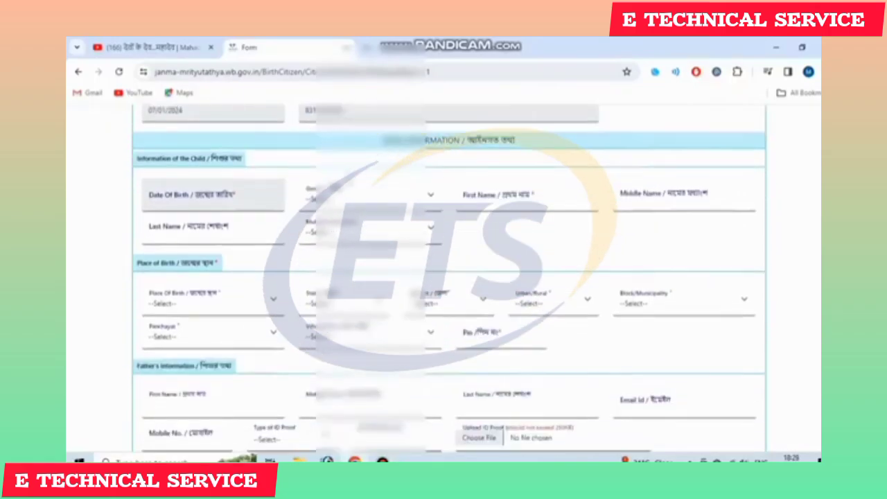
scroll(338, 184, "down", 2)
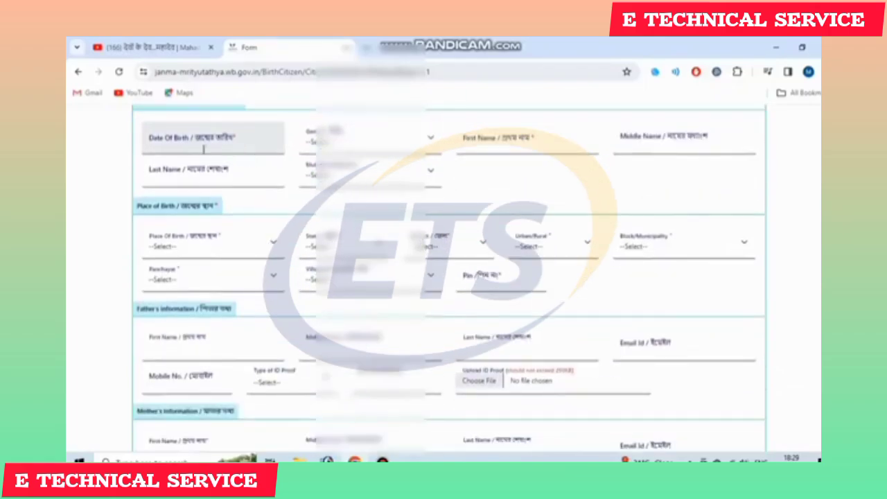
left_click(167, 144)
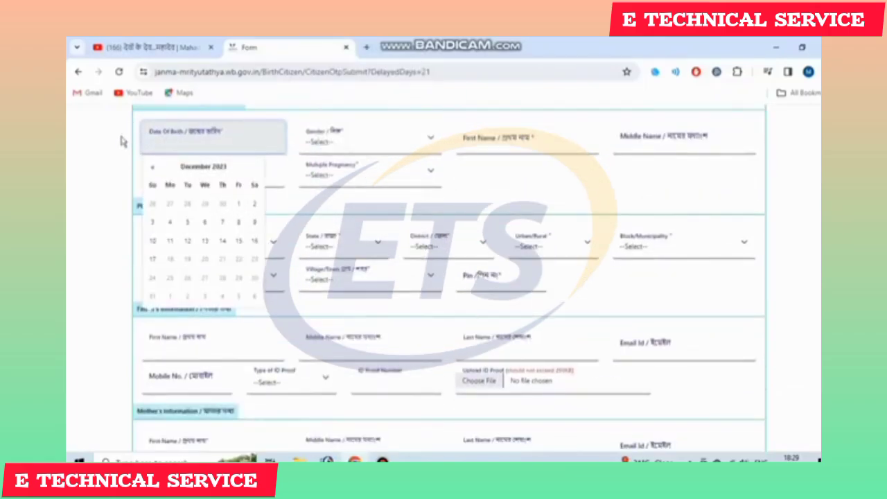
left_click(359, 143)
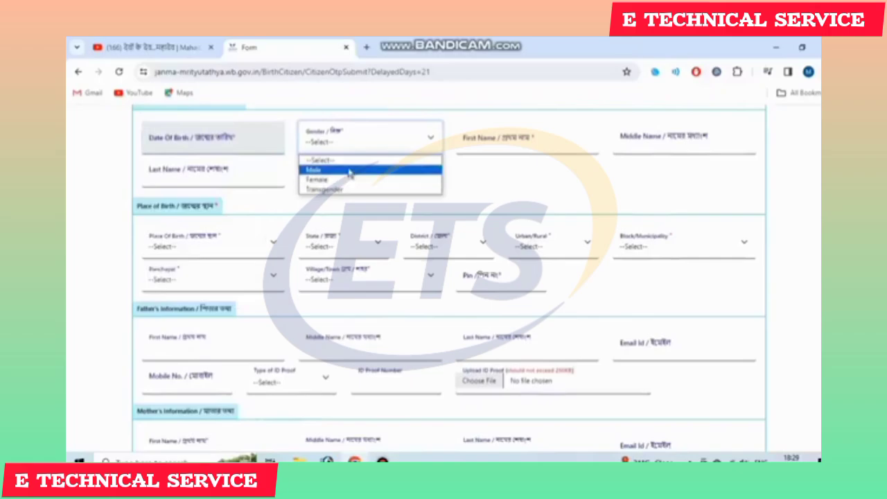
left_click(349, 170)
- Go through the child's first, middle and last name fields and set Multiple Pregnancy to Single
left_click(476, 140)
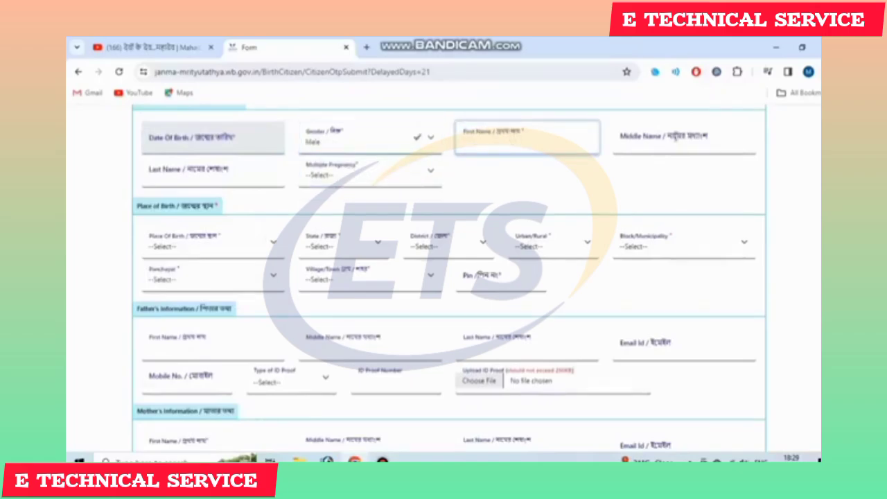
left_click(673, 142)
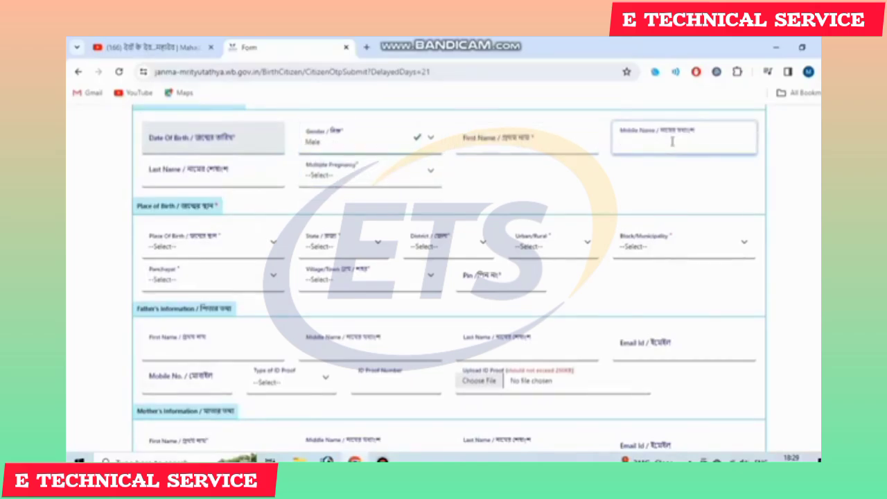
left_click(239, 181)
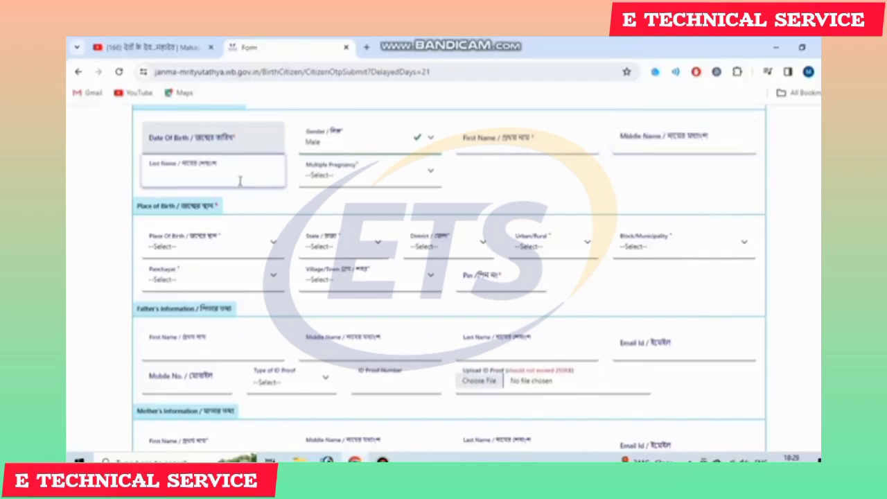
left_click(381, 180)
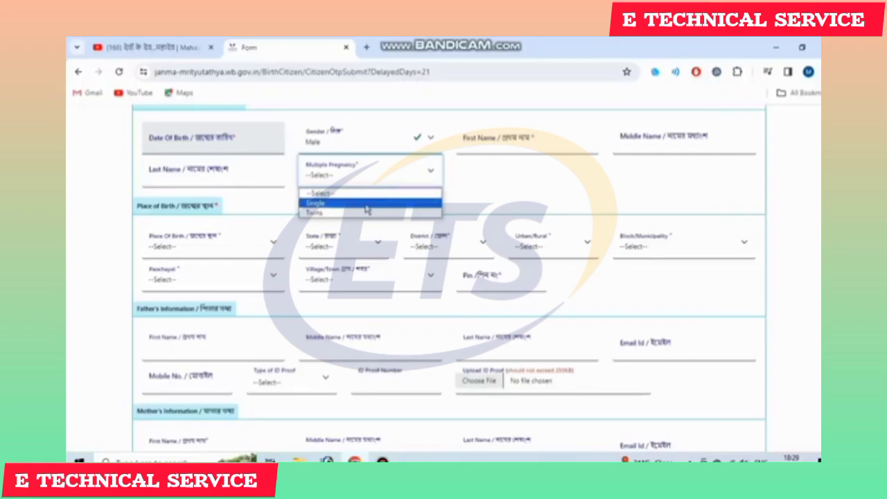
left_click(365, 204)
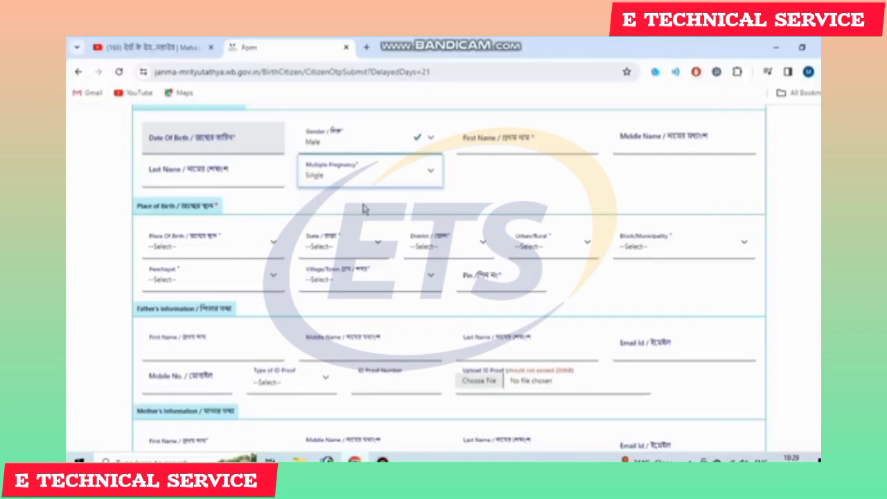
left_click(471, 189)
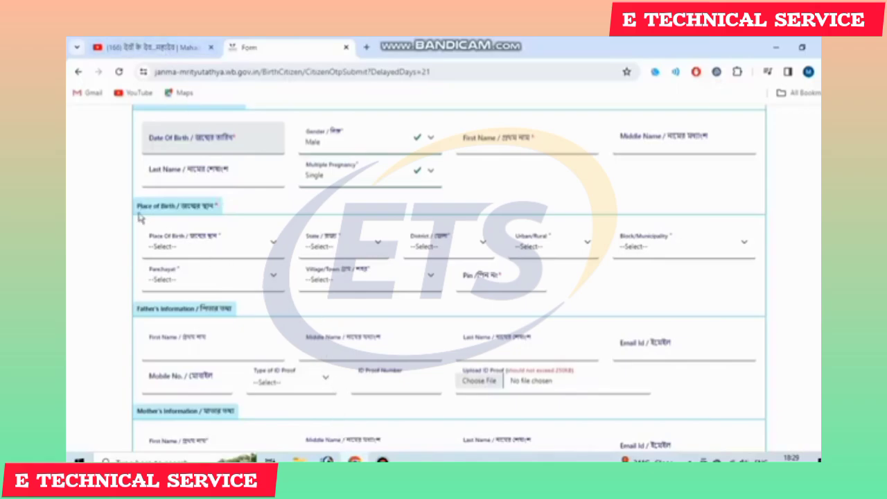
- Set the place of birth to Hospital and its state to West Bengal
scroll(232, 220, "down", 1)
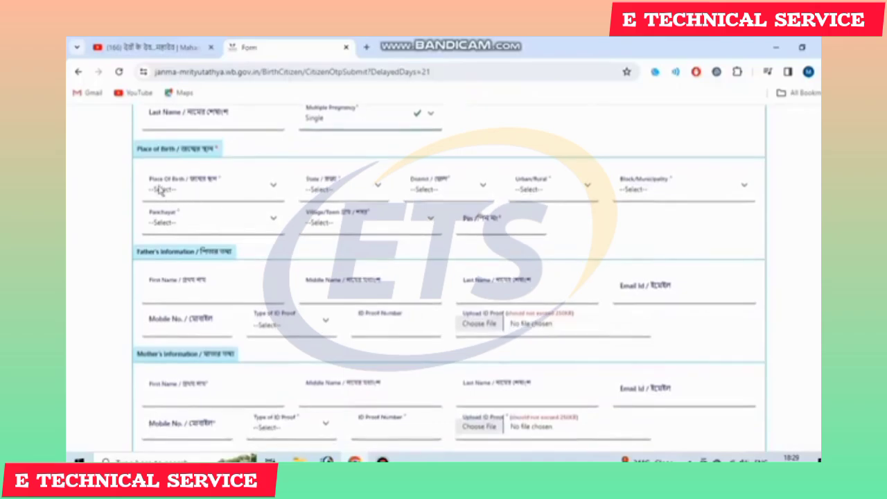
left_click(188, 185)
left_click(192, 189)
left_click(192, 190)
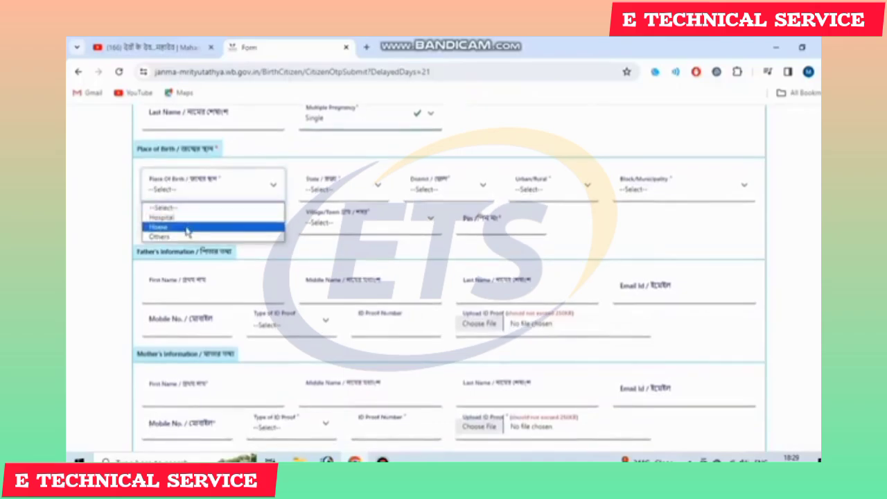
left_click(184, 219)
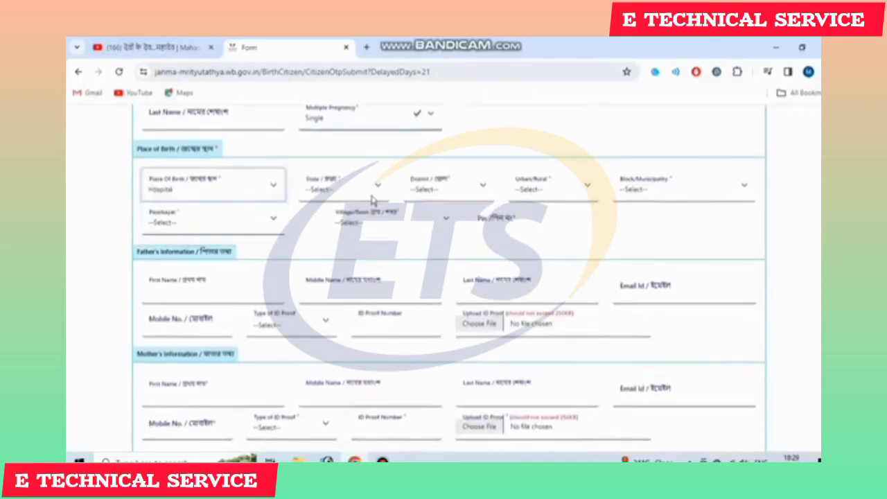
left_click(340, 189)
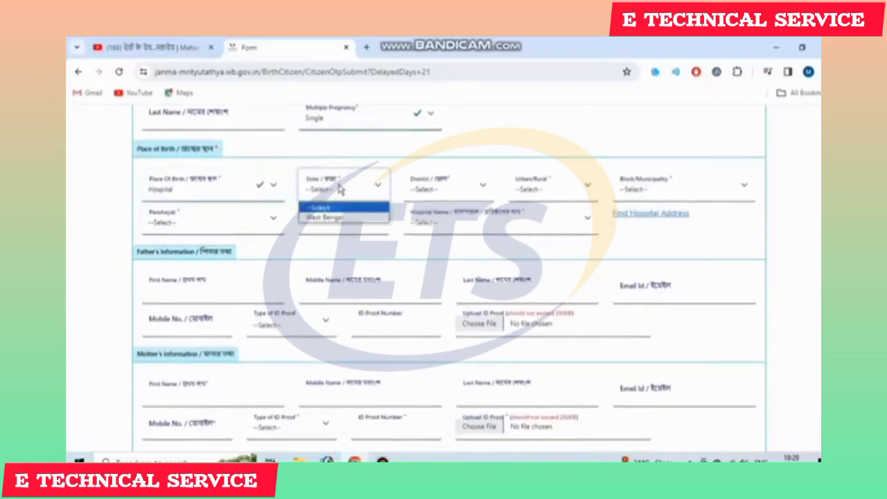
left_click(331, 216)
- Set the birthplace district to North 24 Parganas and the Urban/Rural field to Block
left_click(420, 197)
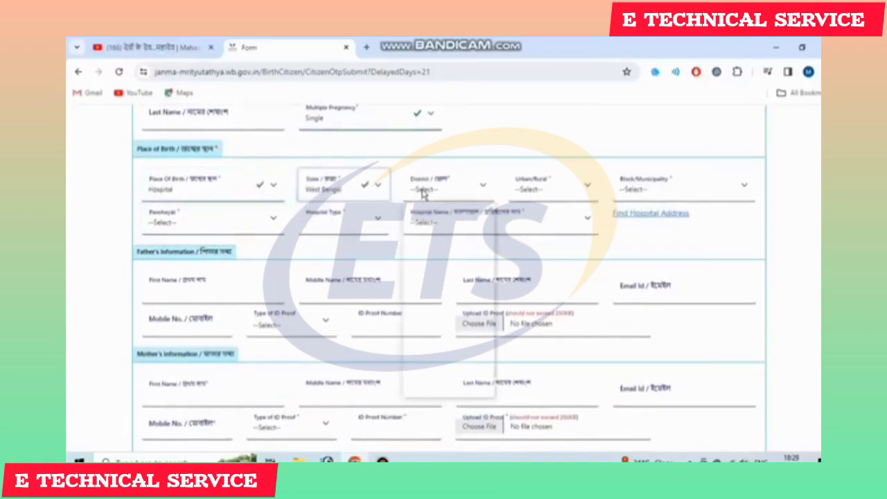
scroll(447, 323, "down", 1)
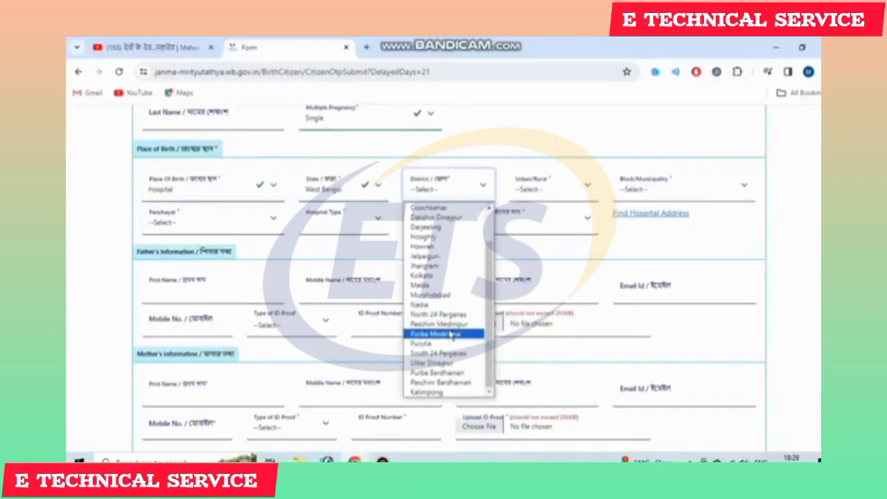
left_click(438, 314)
left_click(553, 187)
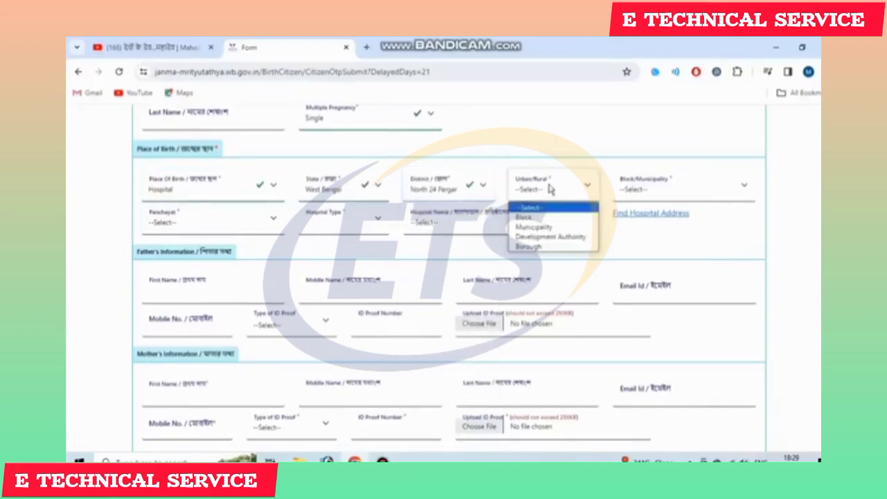
left_click(551, 217)
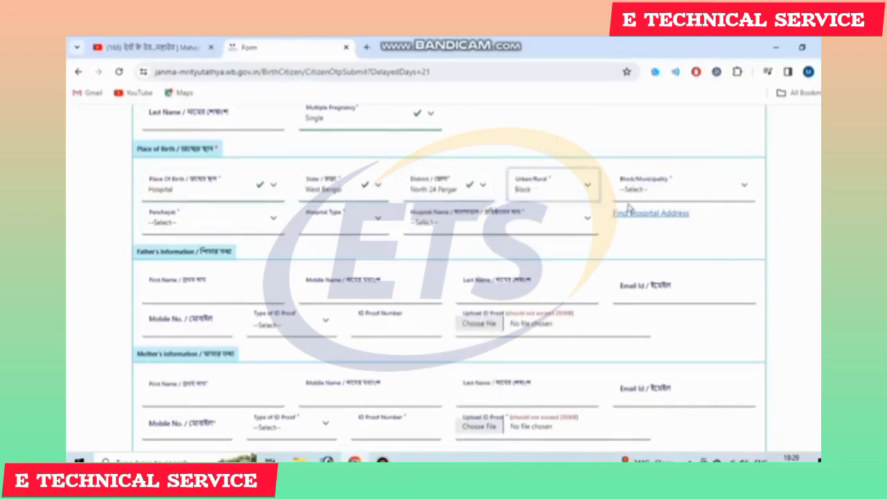
- Choose BARASAT - II as the birthplace's block and DADPUR as its panchayat
left_click(669, 191)
left_click(669, 257)
left_click(228, 219)
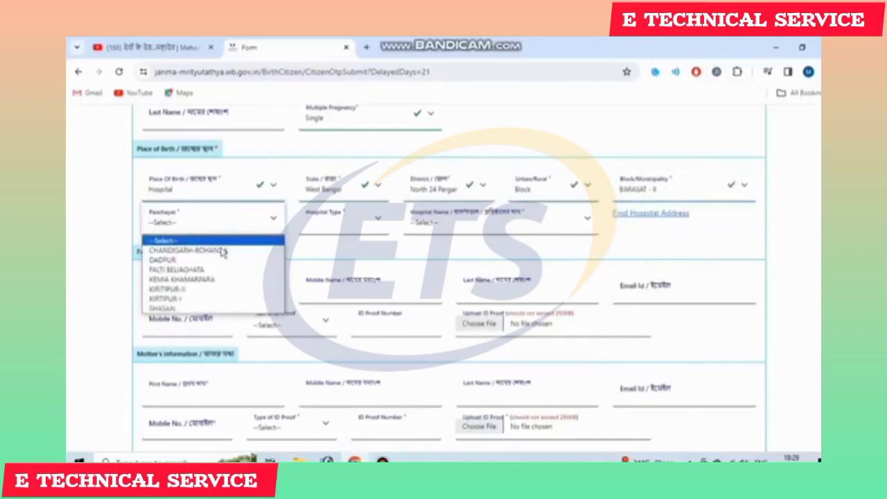
left_click(222, 252)
- Set the hospital type to Private/Other and choose NEW NABOJIBAN NURSING HOME AND DIAGENOSTIC as the hospital name
left_click(337, 228)
left_click(333, 240)
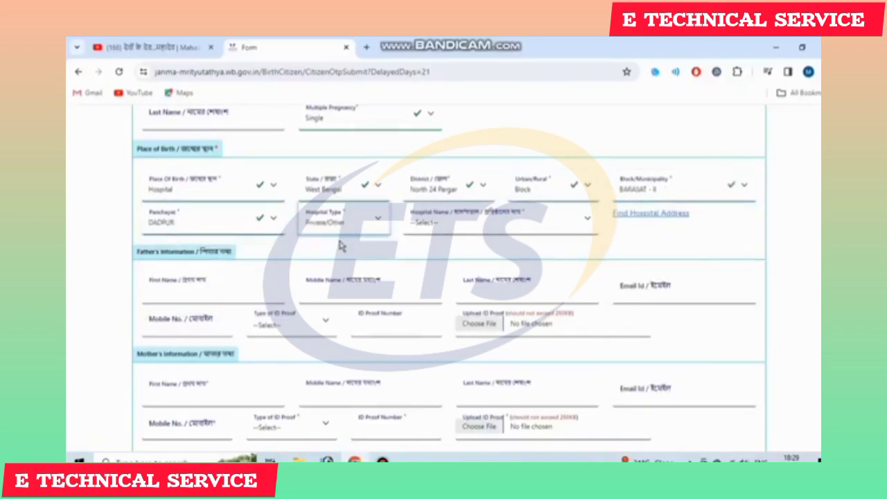
left_click(455, 234)
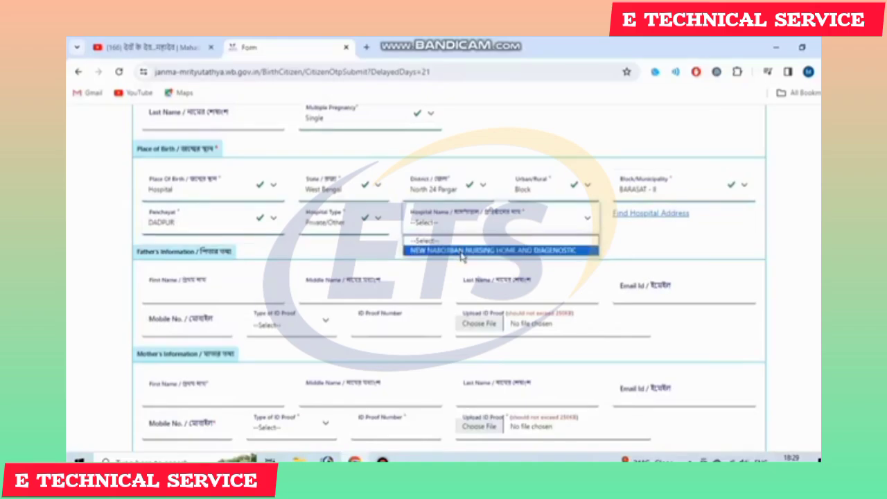
left_click(463, 251)
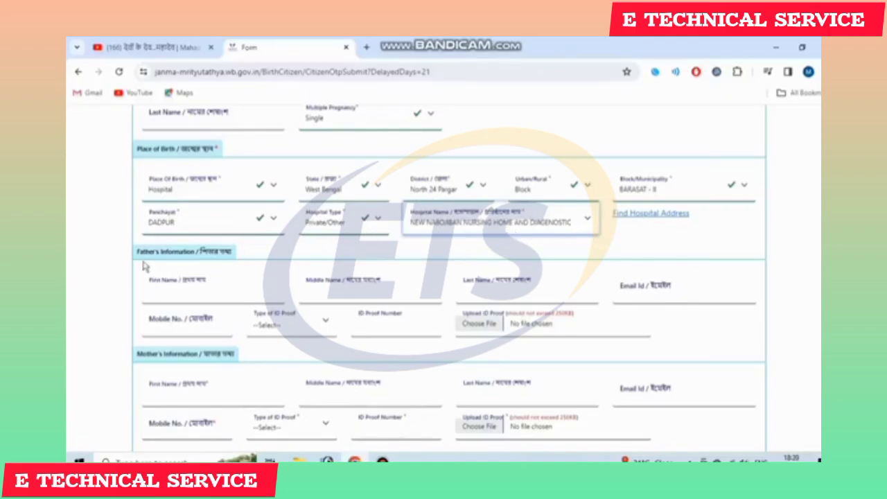
- Go through the father's first, middle and last name, email and mobile number fields
left_click_drag(140, 253, 246, 256)
left_click(246, 256)
scroll(246, 257, "down", 1)
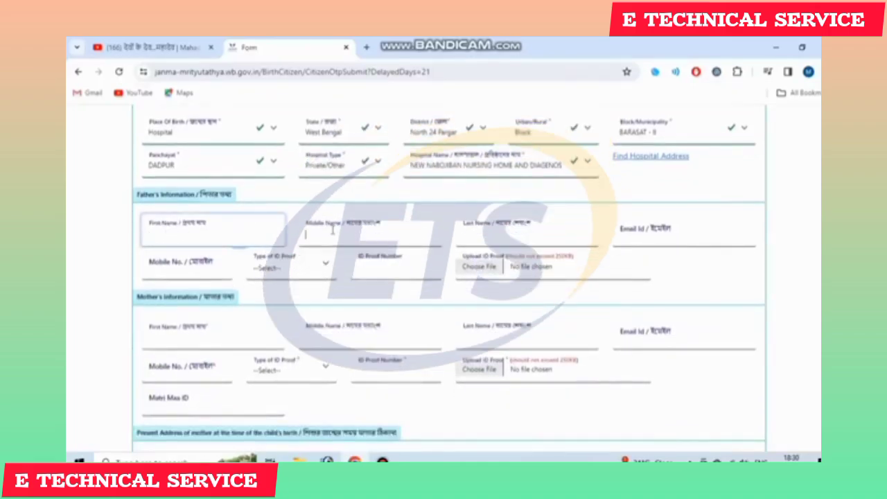
left_click(491, 230)
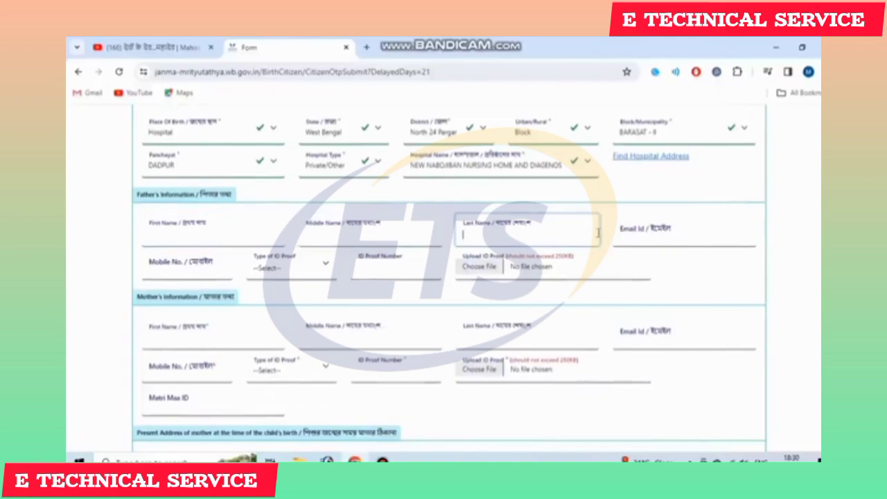
left_click(625, 239)
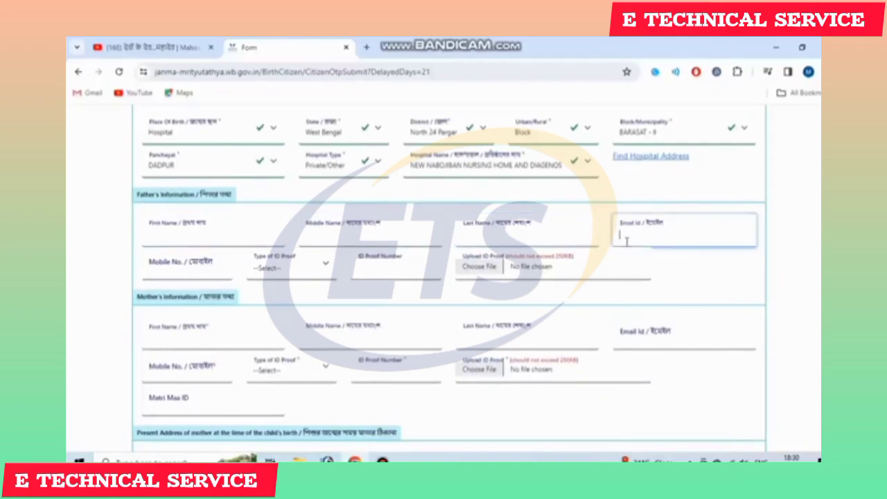
left_click(205, 269)
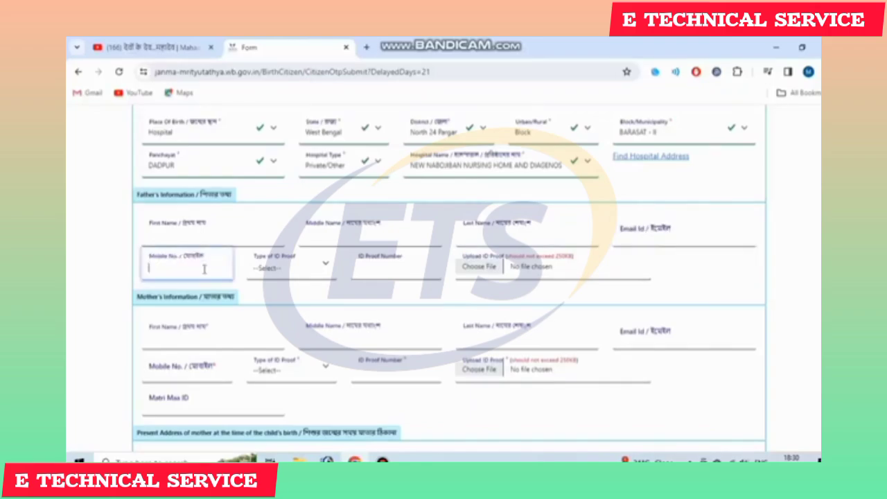
- Set the father's type of ID proof to Aadhaar and go to his ID proof number field
left_click(302, 271)
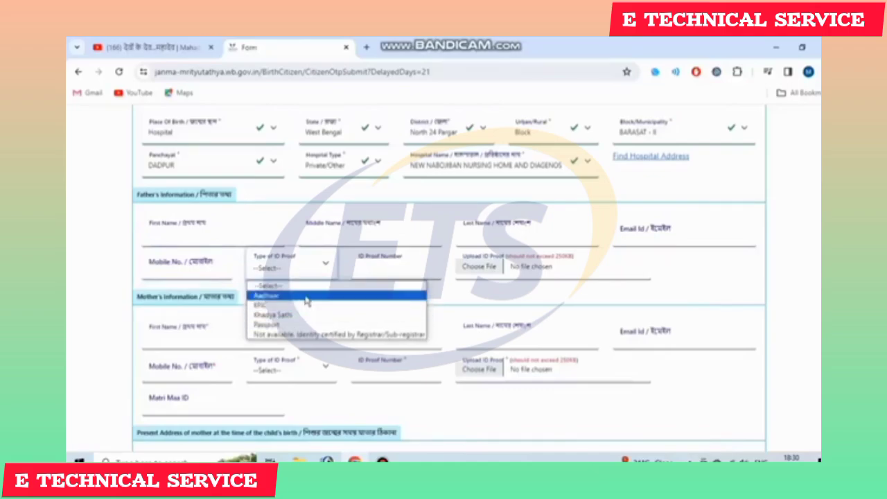
left_click(306, 297)
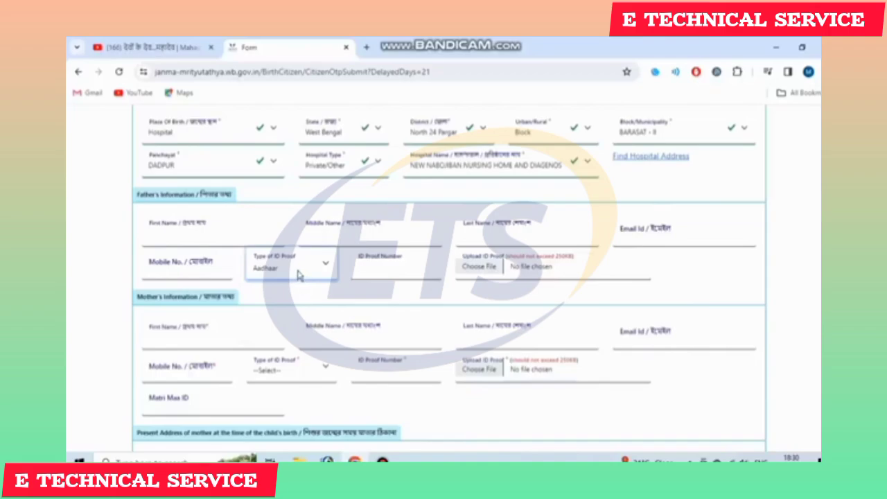
left_click(364, 262)
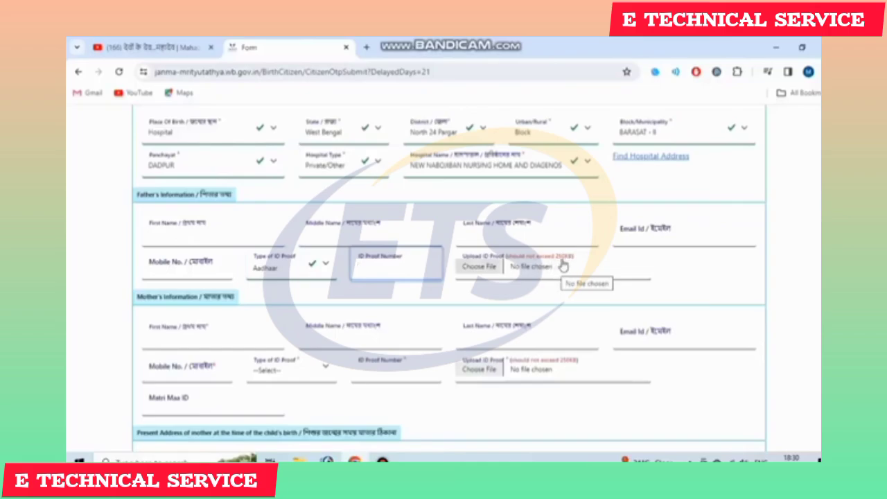
- Go through the mother's first, middle and last name and mobile number fields
scroll(173, 250, "down", 1)
left_click_drag(161, 240, 211, 241)
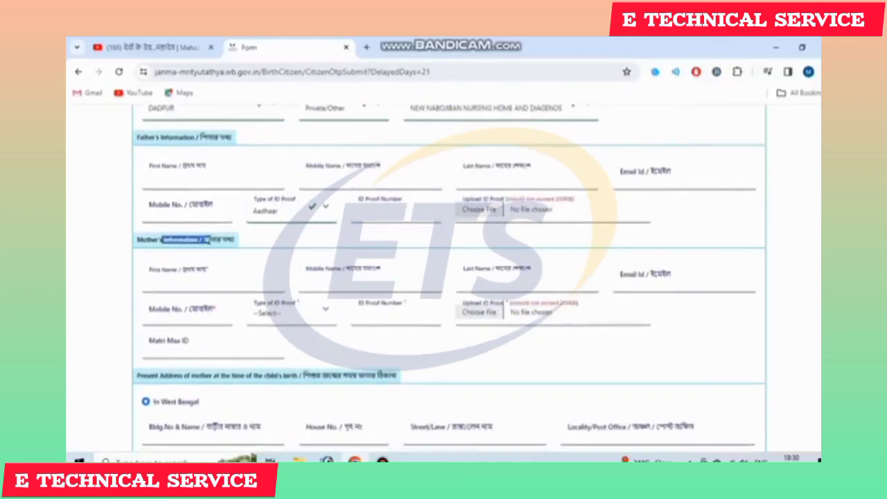
left_click(187, 276)
left_click(363, 279)
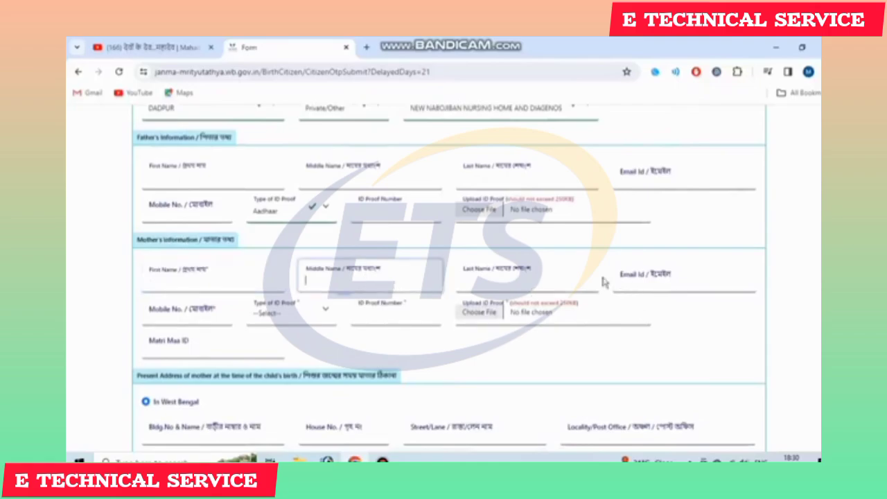
left_click(552, 281)
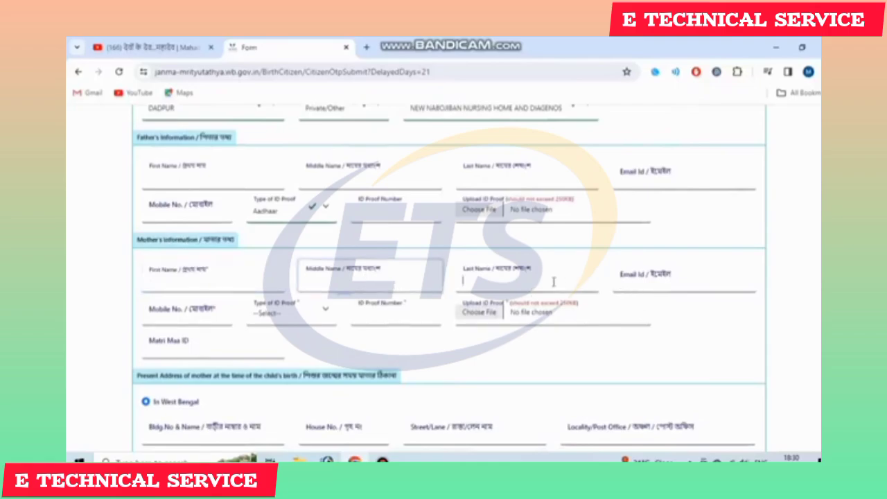
left_click(170, 316)
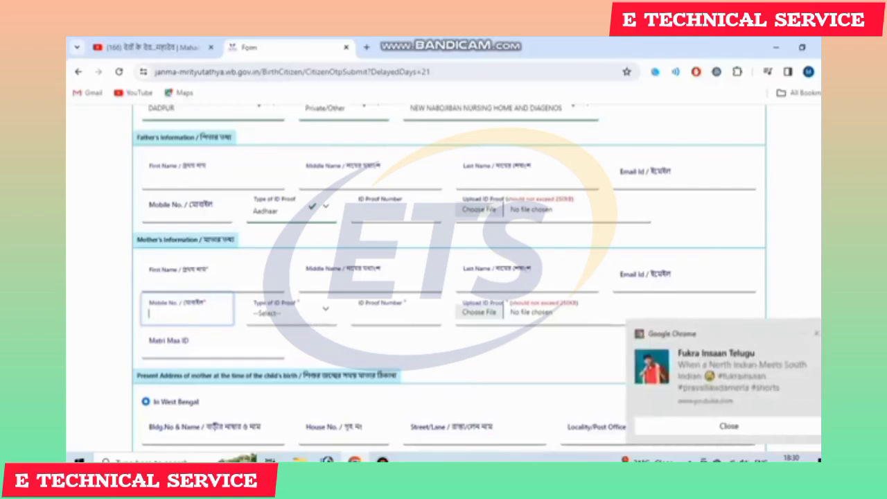
- Set the mother's type of ID proof to Aadhaar and go through her ID proof number and Matri Maa ID fields
left_click(816, 333)
left_click(291, 309)
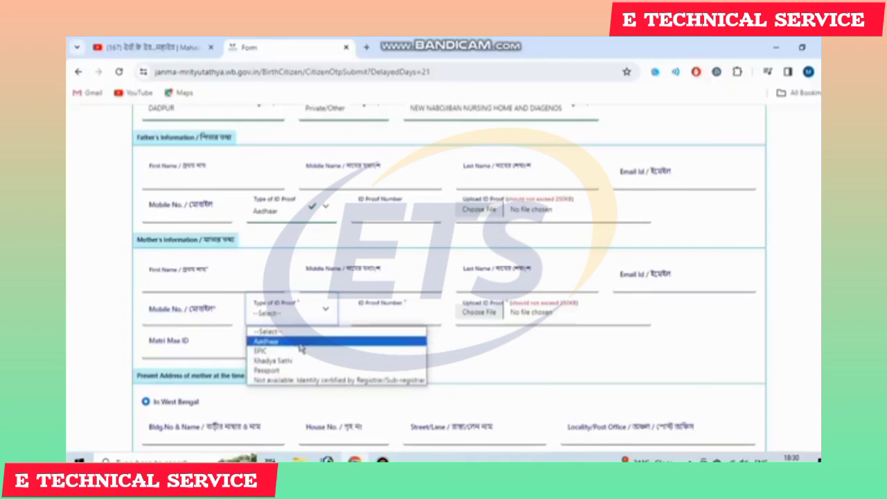
left_click(302, 342)
left_click(369, 310)
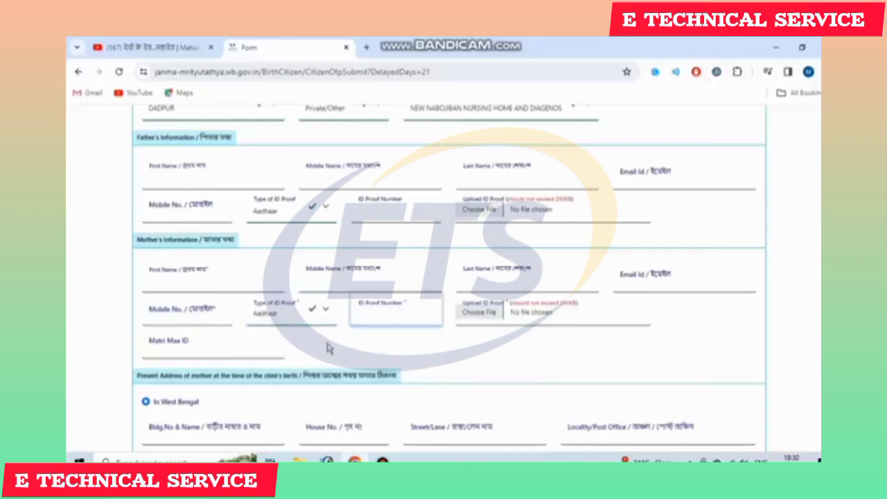
scroll(329, 346, "down", 1)
left_click(208, 295)
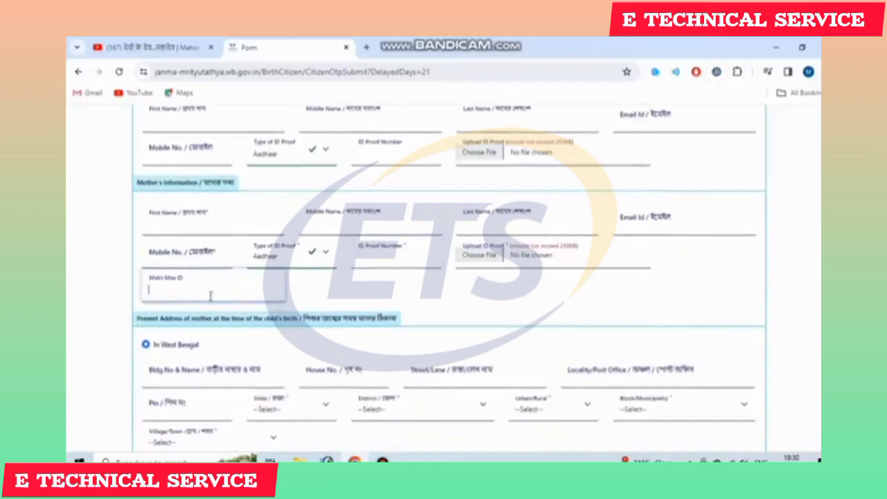
- Go through the building, house number, street, locality and PIN fields of the mother's present address
scroll(276, 330, "down", 1)
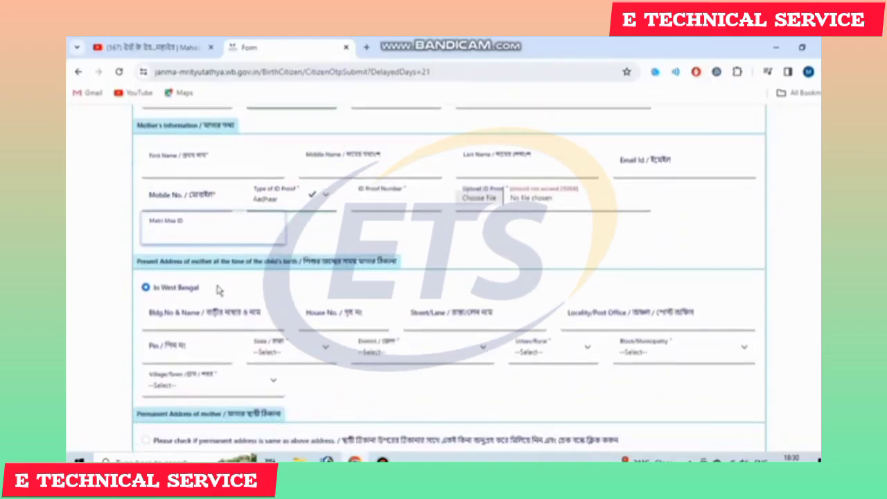
left_click_drag(189, 262, 292, 273)
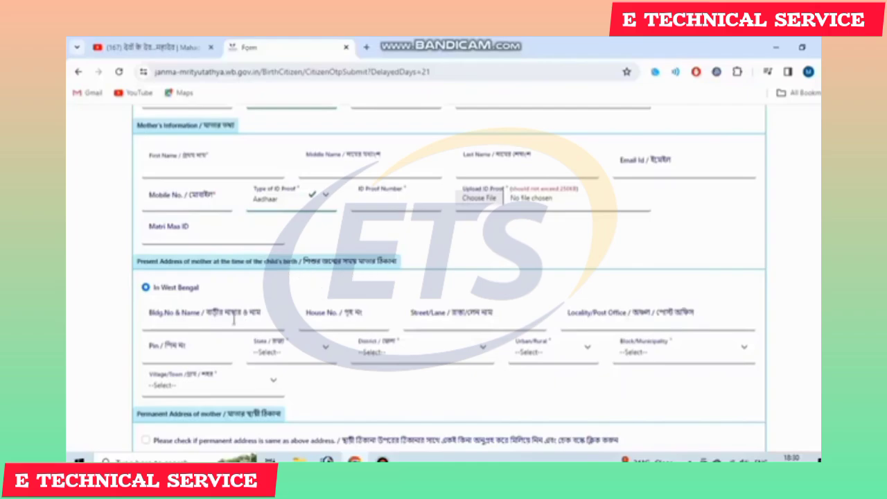
left_click(204, 320)
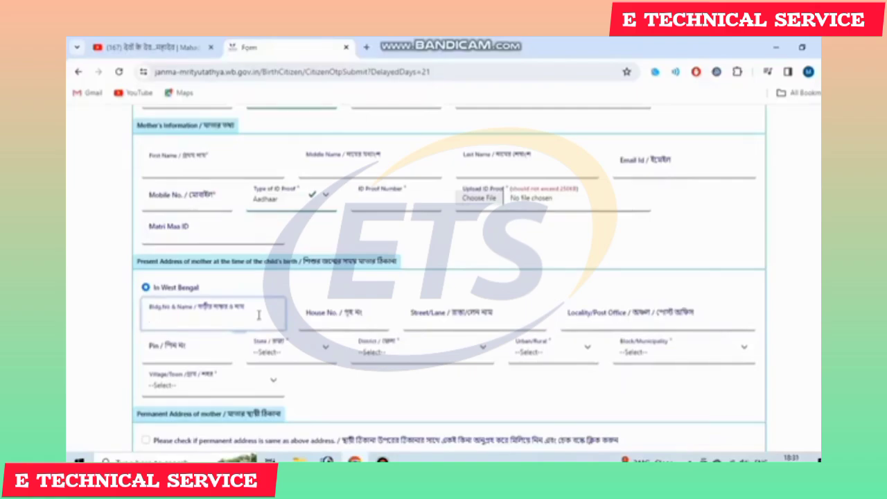
left_click(345, 319)
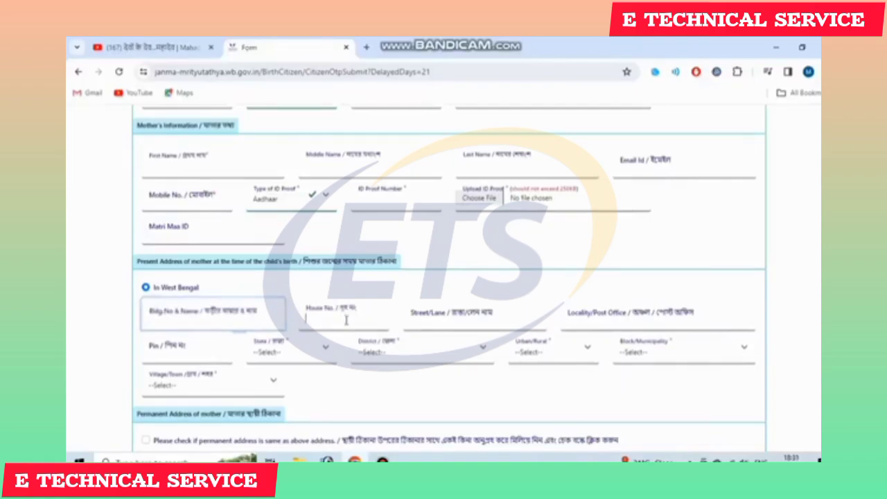
left_click(446, 321)
left_click(590, 323)
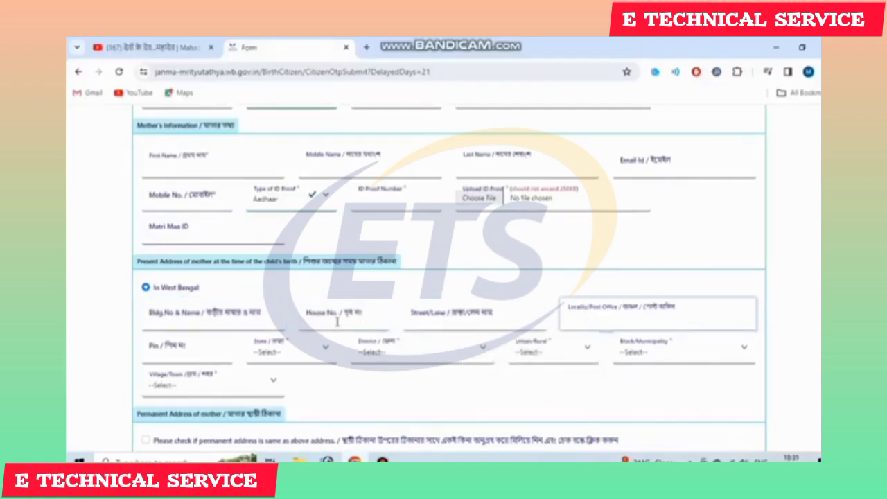
left_click(195, 354)
- In the mother's present address, set the state to West Bengal and the Urban/Rural field to Block
left_click(297, 358)
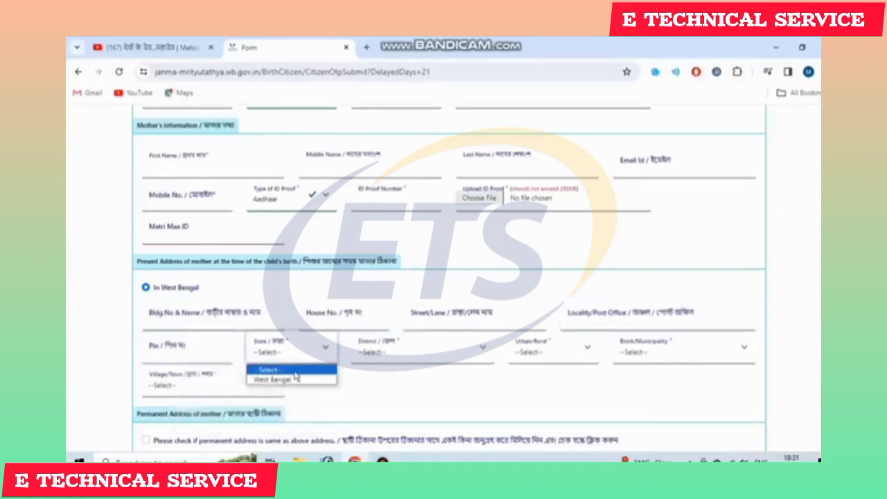
left_click(296, 380)
left_click(388, 358)
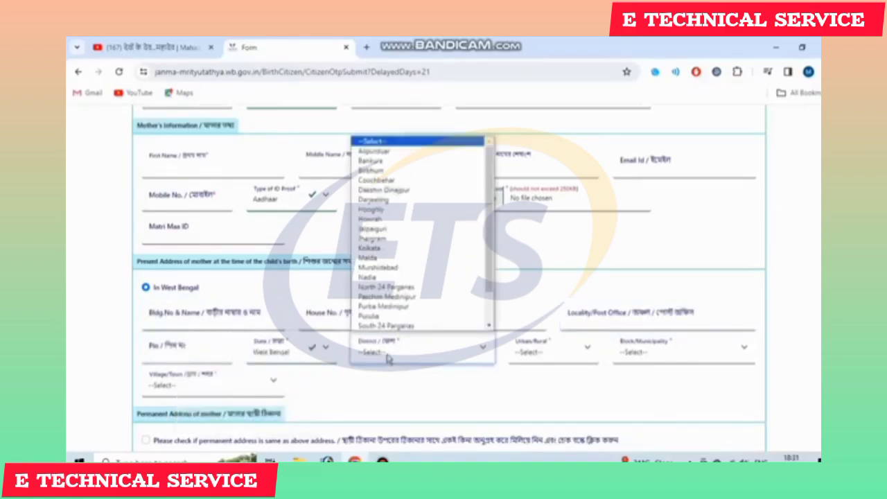
left_click(388, 358)
left_click(562, 365)
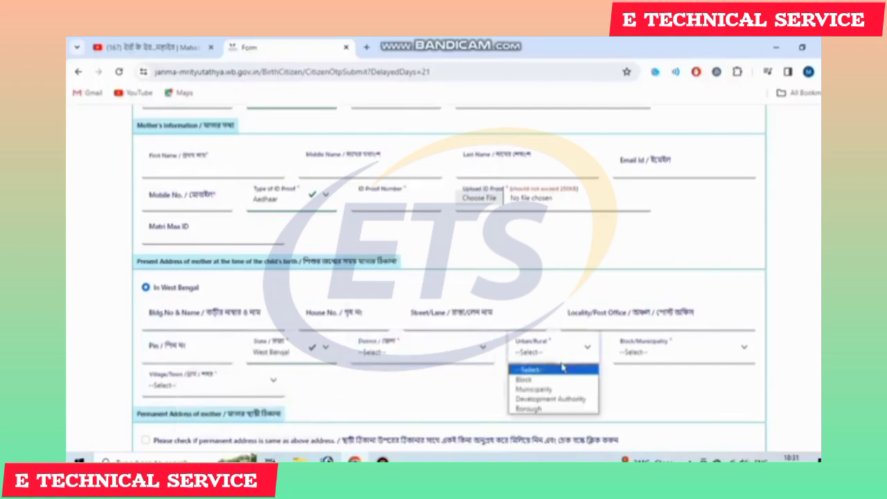
left_click(554, 380)
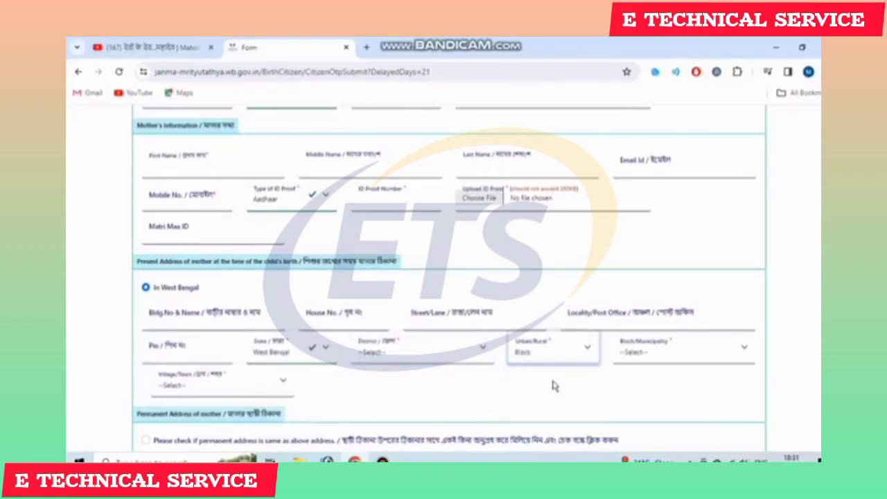
left_click(675, 357)
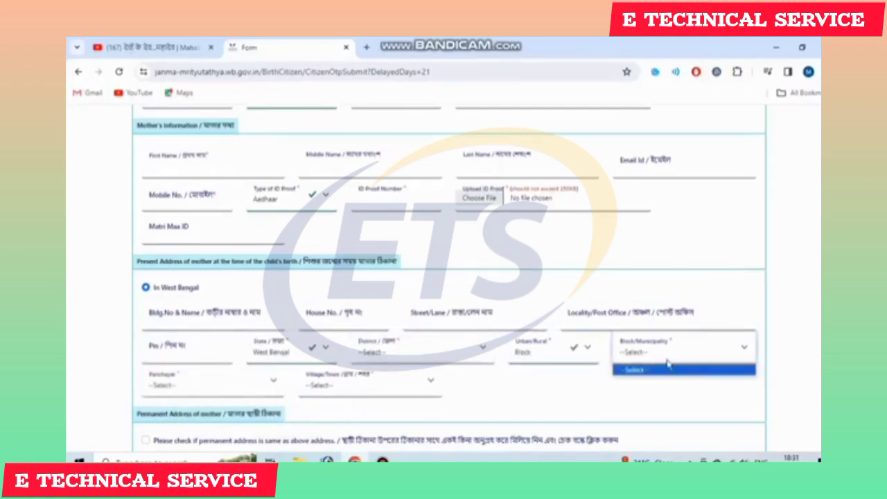
left_click(667, 366)
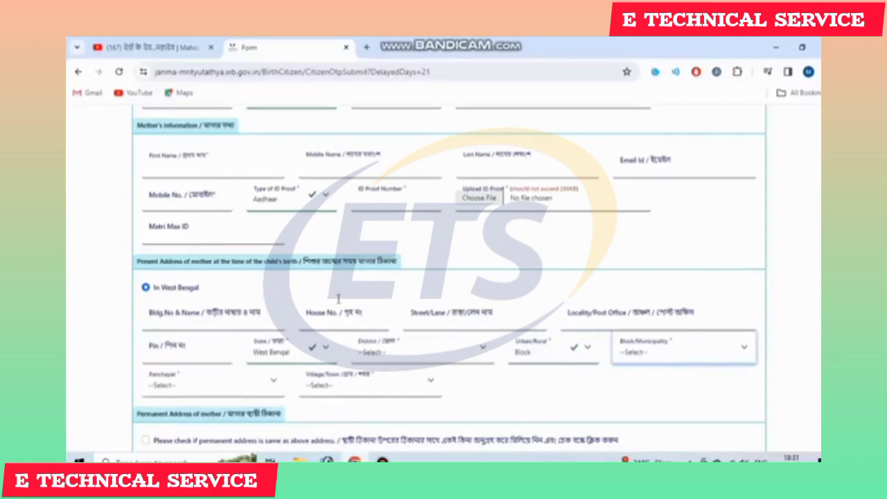
- Mark the mother's permanent address as the same as her present address
scroll(344, 303, "down", 3)
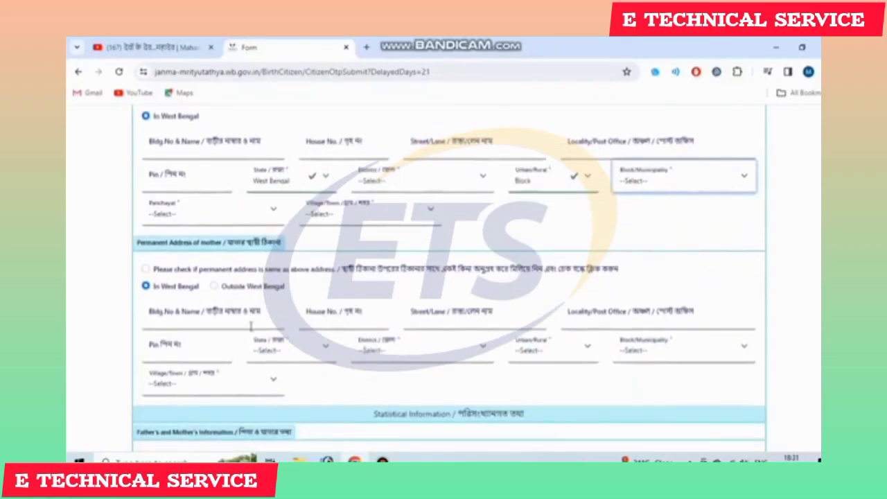
left_click(145, 268)
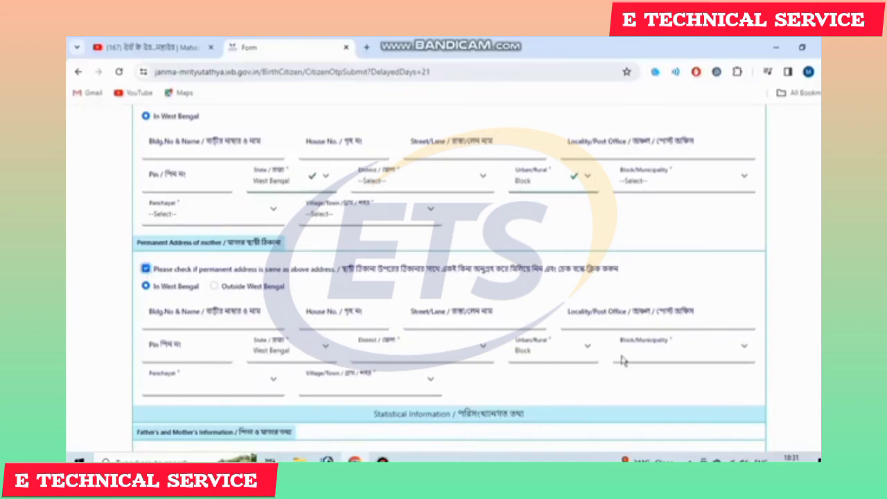
- In the statistical information on the parents, set the religion to Hindu and the father's level of education to Middle
scroll(620, 362, "down", 2)
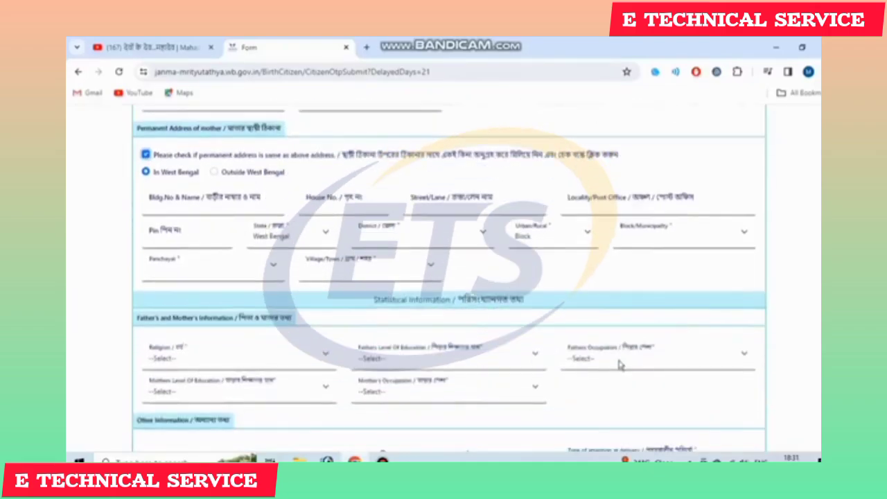
scroll(621, 365, "down", 1)
left_click_drag(395, 243, 523, 243)
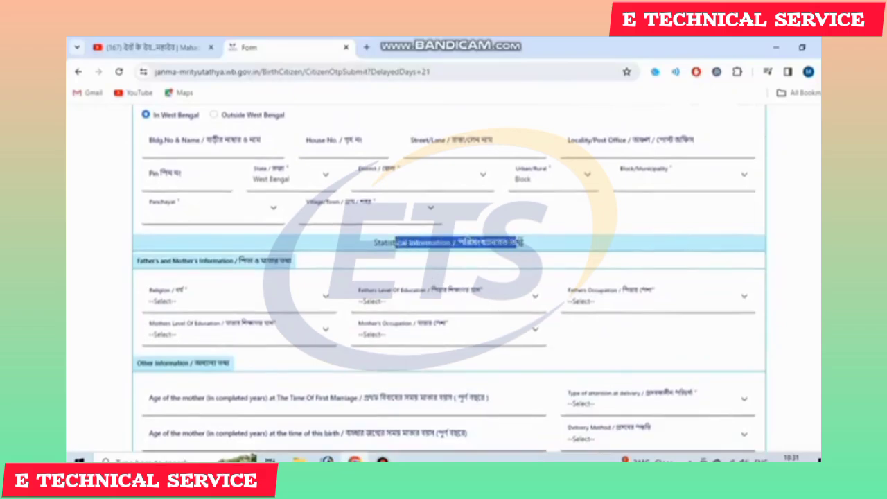
left_click(523, 242)
left_click(248, 301)
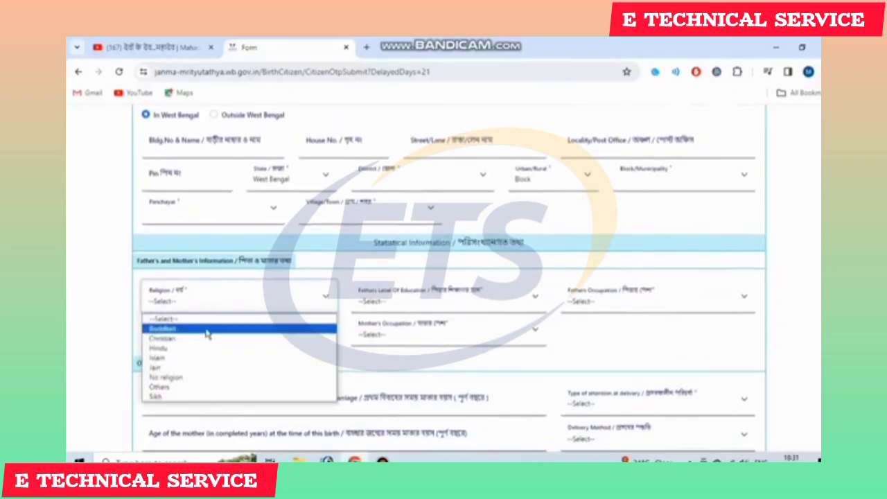
left_click(207, 349)
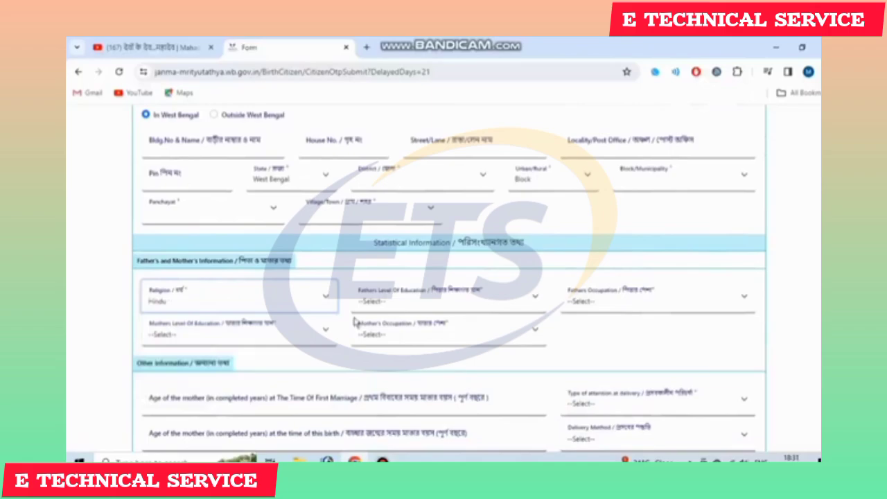
left_click(430, 302)
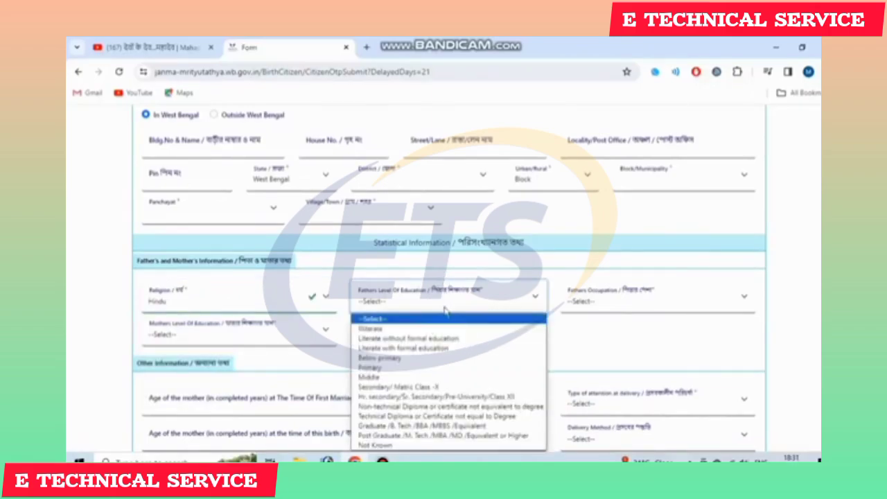
left_click(429, 377)
- Look through the options for the father's occupation, the mother's level of education and the mother's occupation
left_click(664, 309)
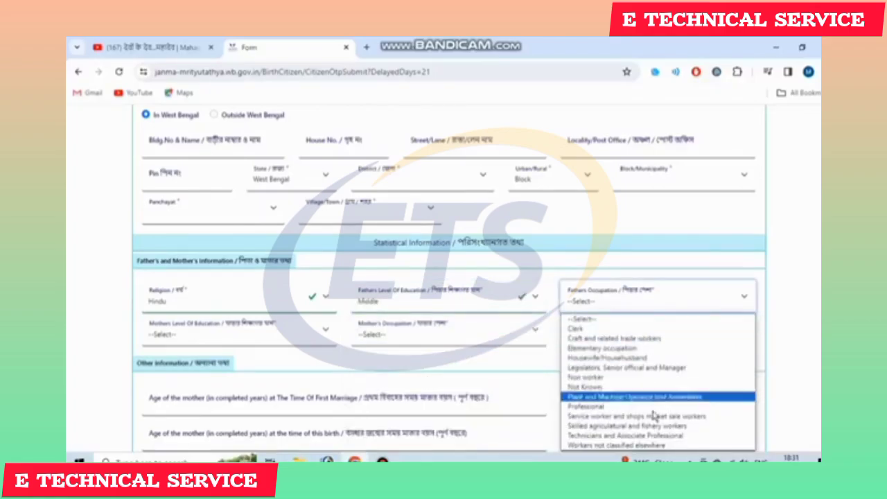
left_click(575, 266)
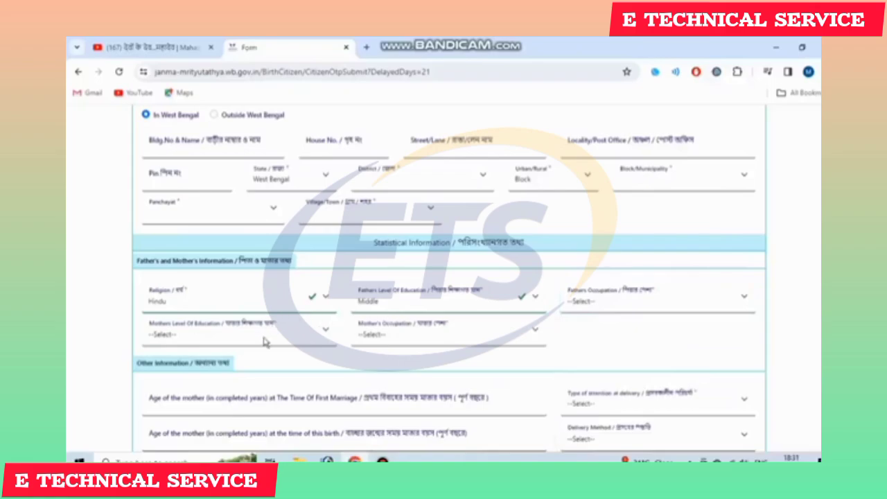
left_click(270, 331)
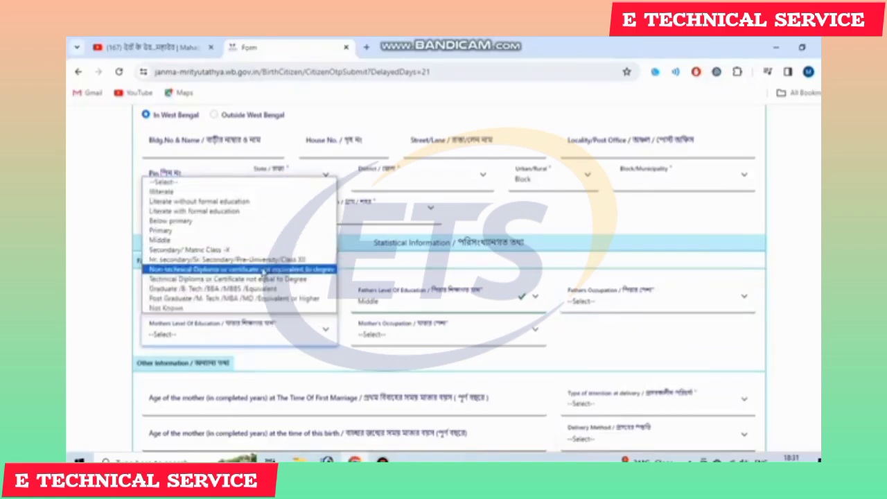
left_click(444, 344)
left_click(444, 344)
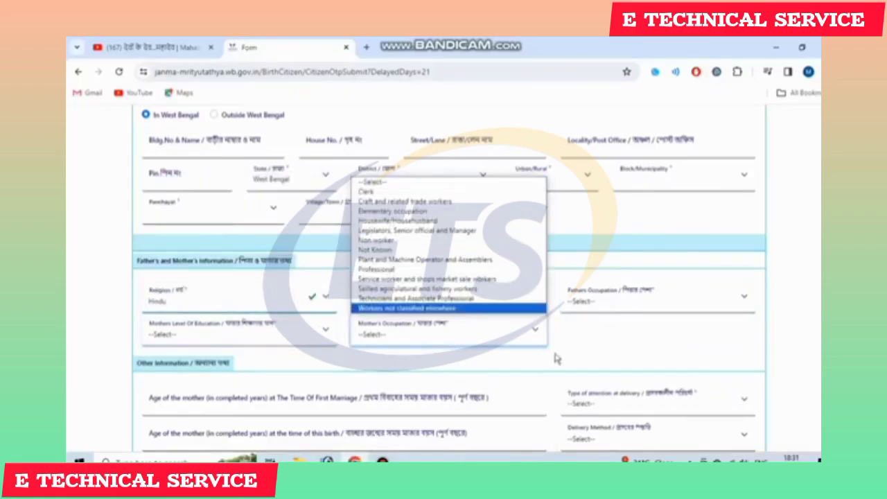
left_click(622, 368)
- Go through the mother's age at first marriage field and set the type of attention at delivery to Institutional - Government
scroll(544, 365, "down", 1)
scroll(485, 347, "down", 1)
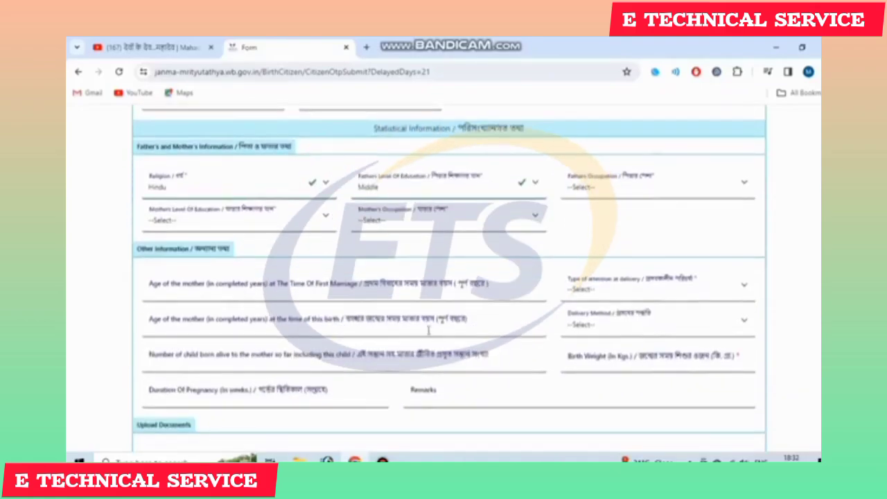
left_click_drag(163, 251, 183, 250)
left_click(184, 251)
left_click(263, 291)
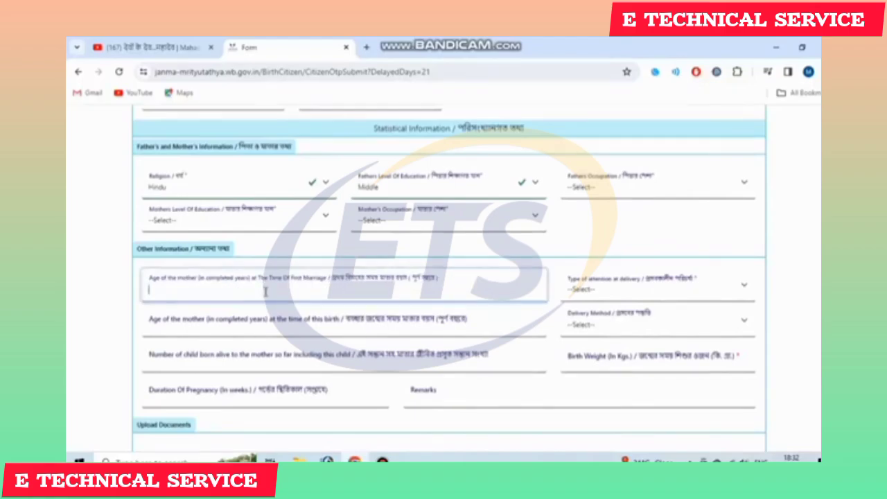
left_click(691, 299)
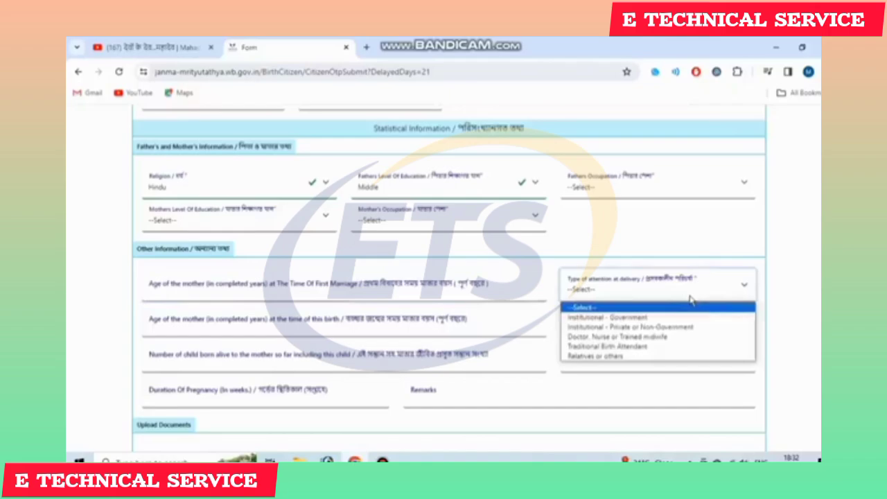
left_click(639, 317)
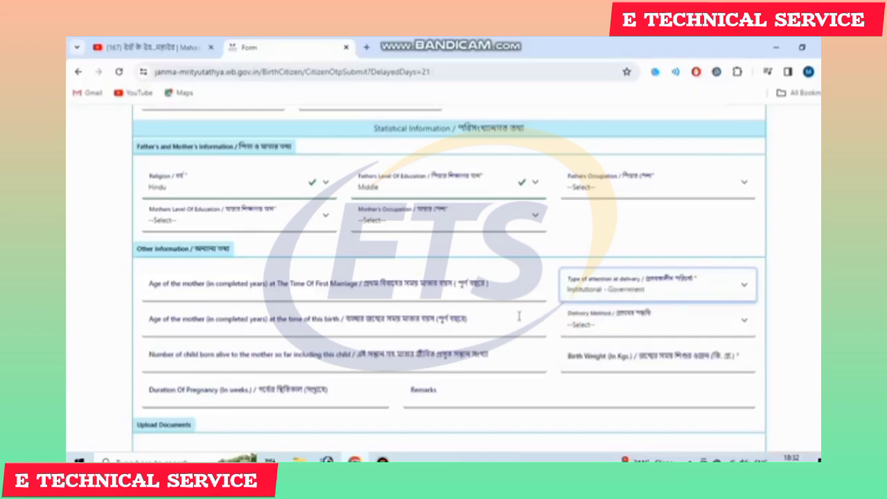
- Go through the mother's age at this birth field and set the delivery method to Normal
left_click(470, 333)
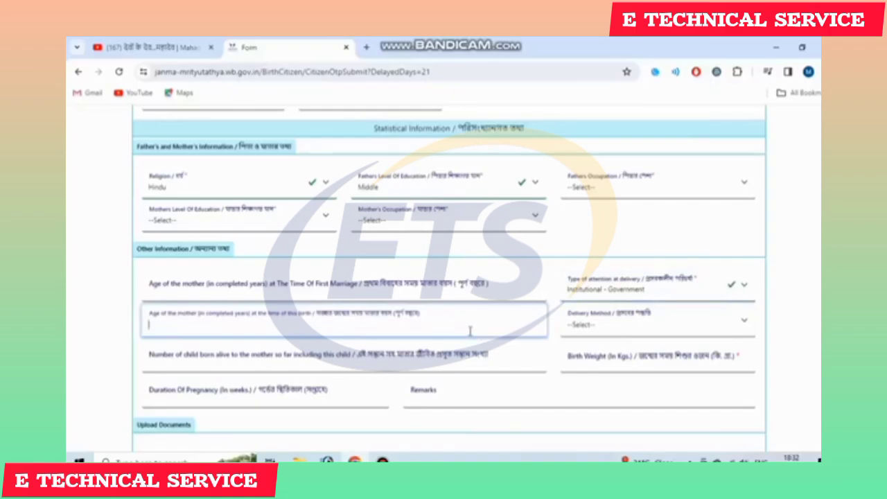
left_click(627, 327)
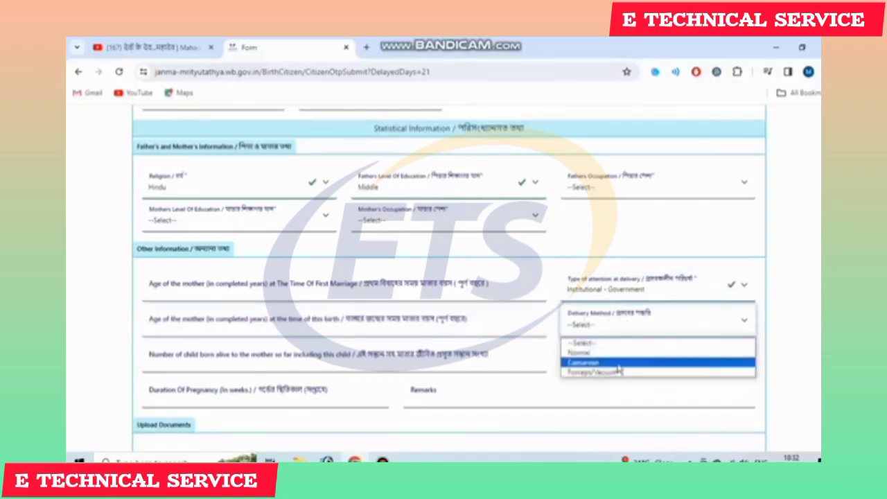
left_click(631, 353)
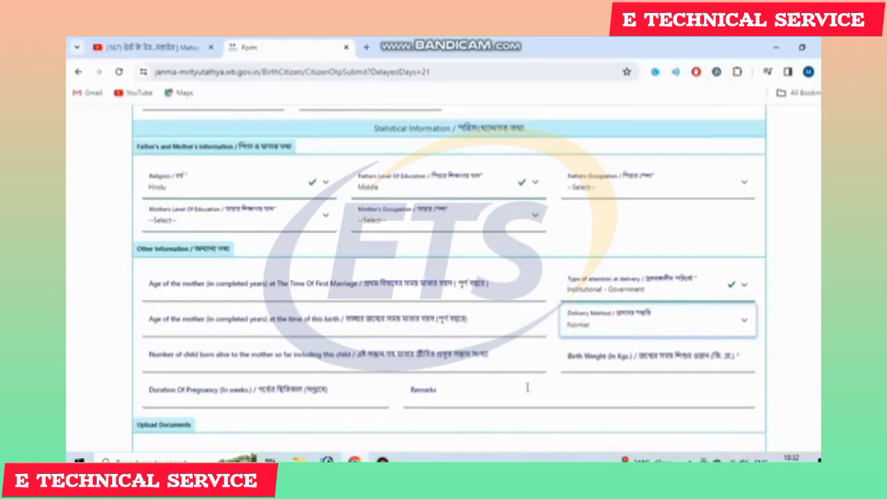
- Go through the number of children born alive and birth weight fields, and examine the document upload section
left_click(464, 367)
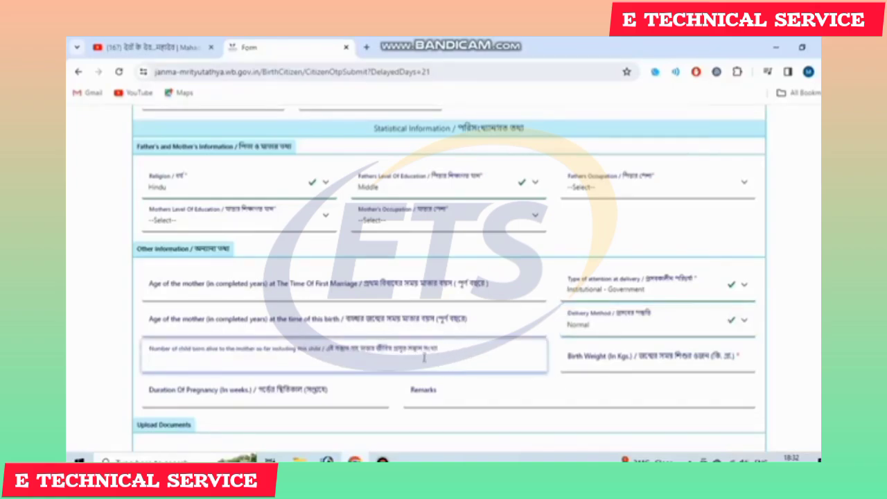
left_click(663, 367)
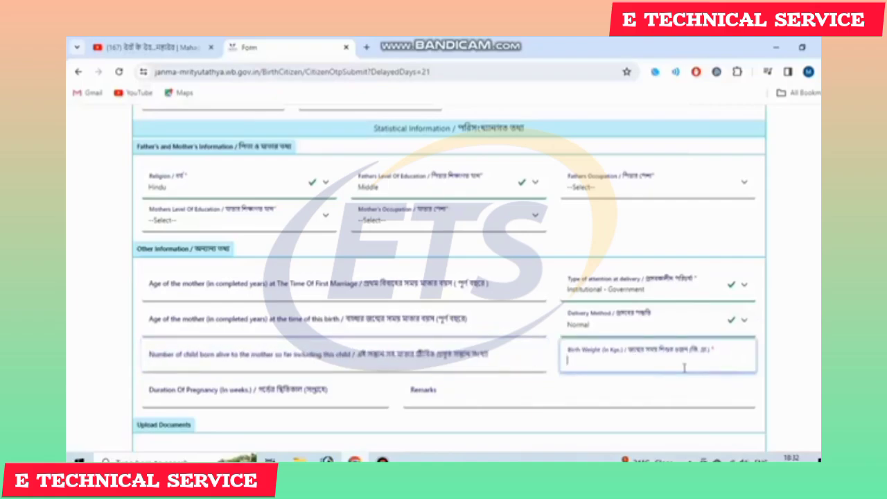
scroll(697, 320, "down", 1)
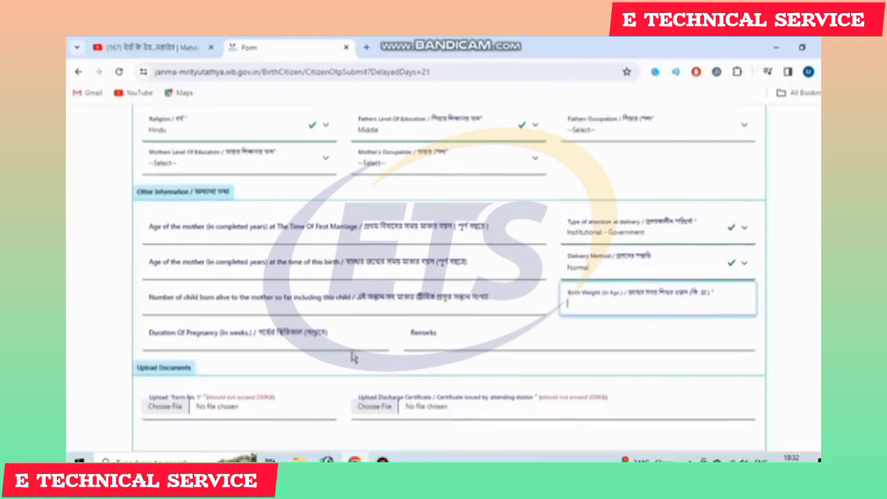
scroll(358, 349, "down", 1)
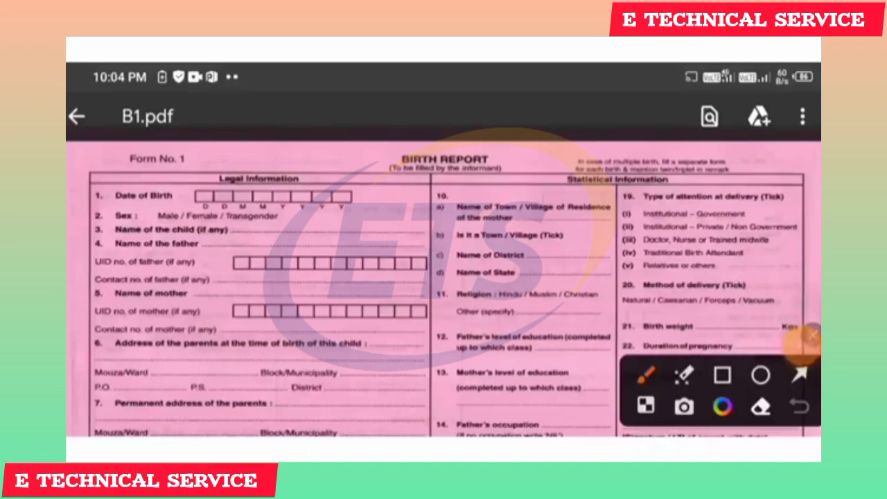
- Bring up the Bengali version of the Form No. 1 birth report on page 2 of B1.pdf
left_click_drag(800, 346, 807, 237)
left_click(802, 234)
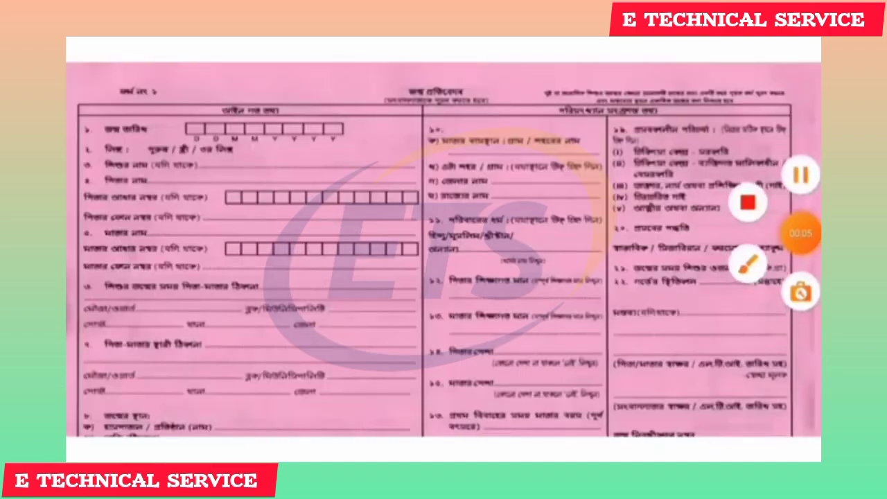
left_click(800, 233)
left_click(741, 261)
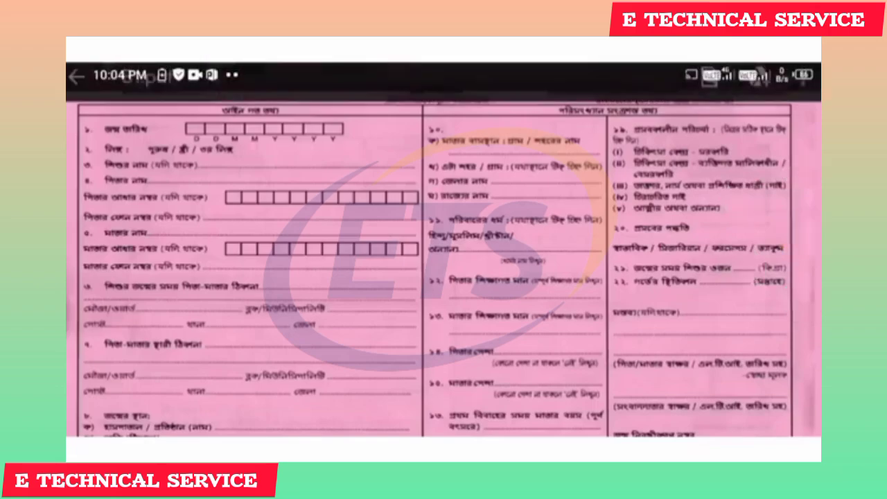
left_click(813, 335)
scroll(444, 288, "up", 1)
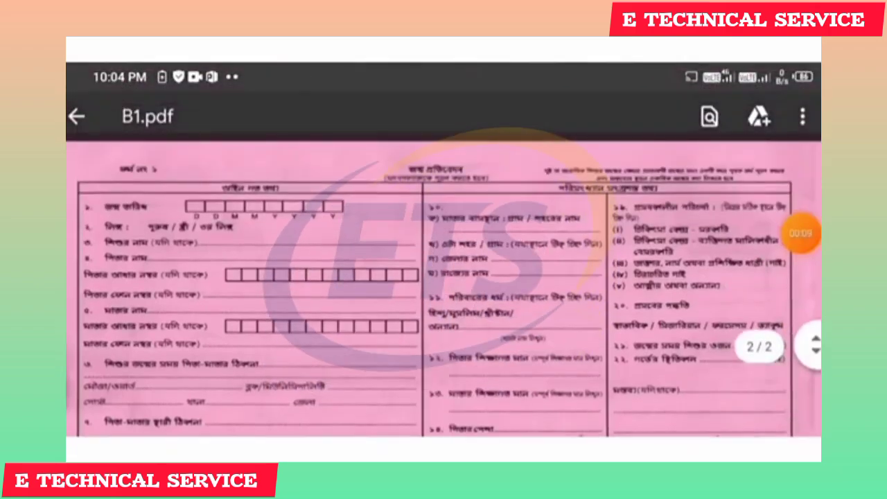
scroll(444, 289, "down", 1)
- Mark the birth date, sex, name, Aadhaar, phone and address entries in the form's legal information column with brush strokes
left_click(798, 232)
left_click(802, 265)
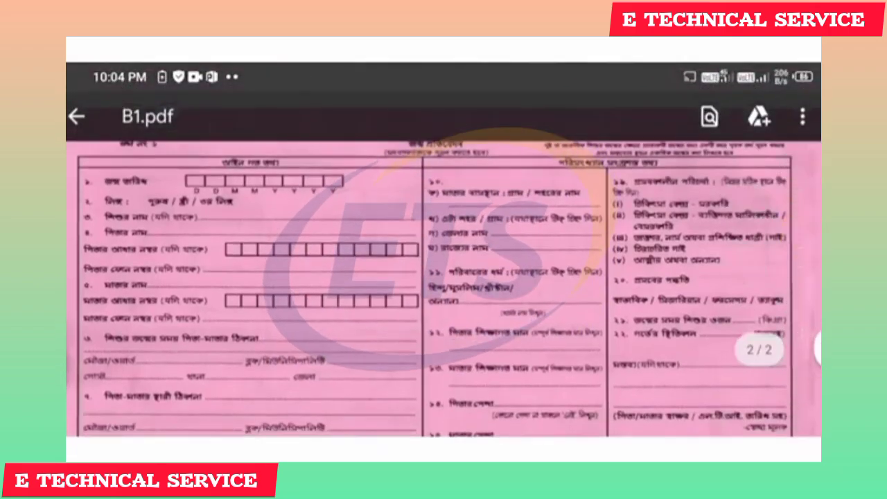
left_click_drag(365, 176, 390, 161)
left_click_drag(329, 206, 347, 190)
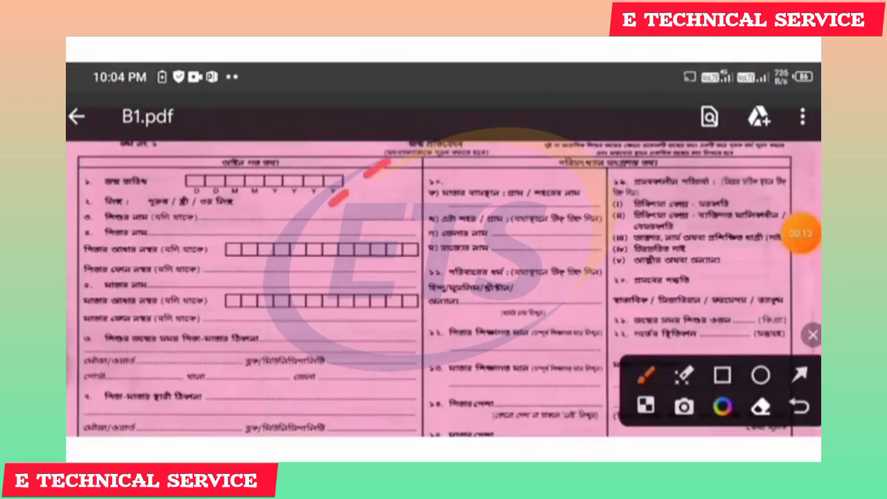
left_click_drag(313, 232, 338, 212)
left_click_drag(341, 260, 357, 244)
left_click_drag(349, 280, 365, 268)
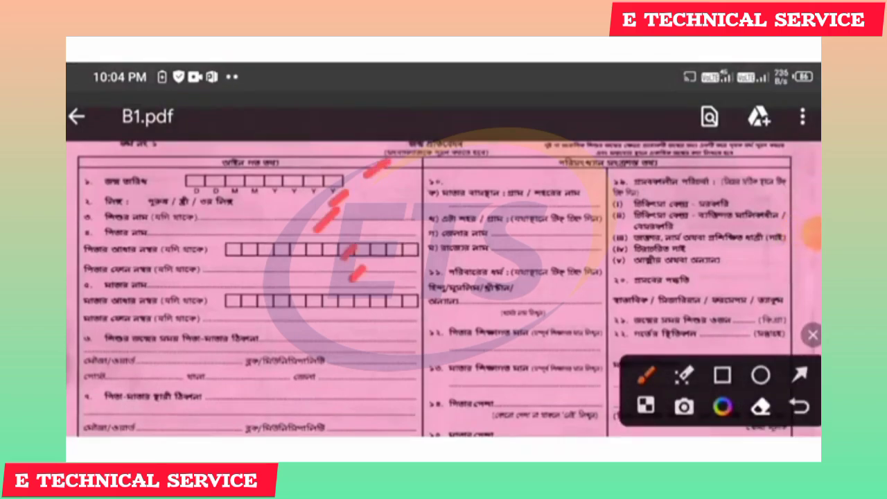
left_click_drag(355, 305, 381, 274)
left_click_drag(329, 353, 358, 318)
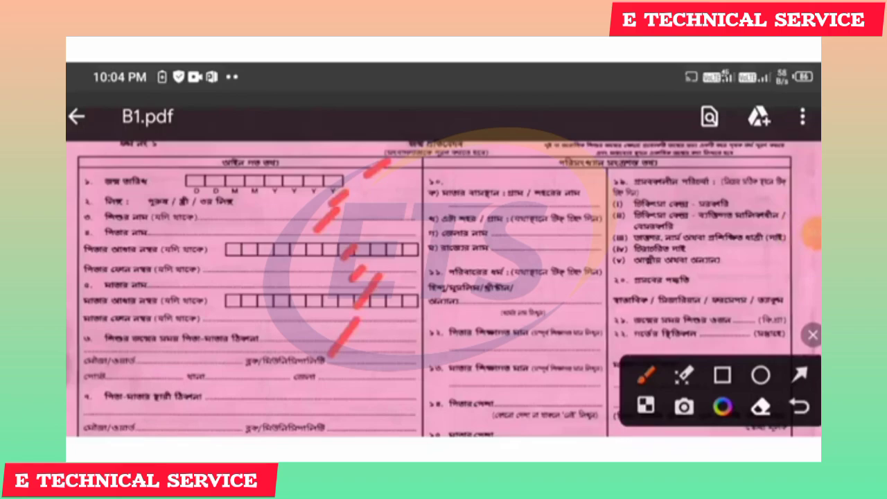
left_click_drag(326, 406, 349, 386)
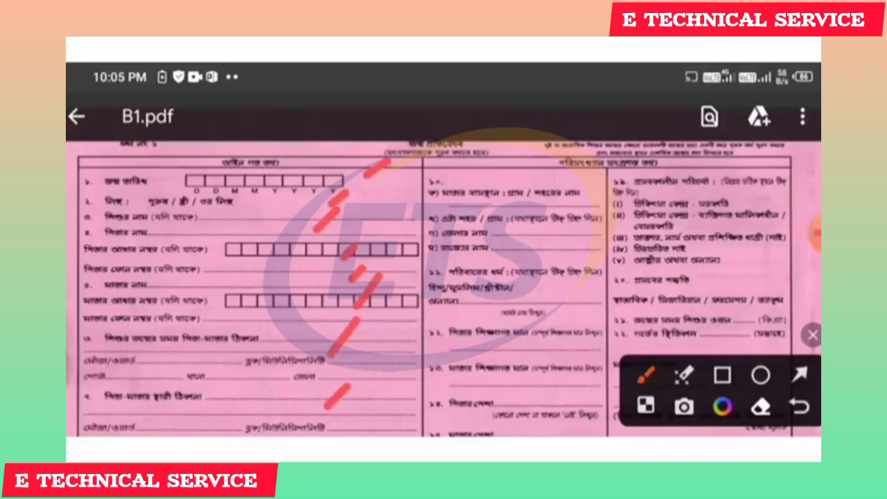
- Mark the mother's residence, district, state and education entries in the form's statistical information column, and end the markup
left_click_drag(579, 186, 597, 159)
left_click_drag(580, 228, 589, 217)
left_click_drag(578, 260, 591, 246)
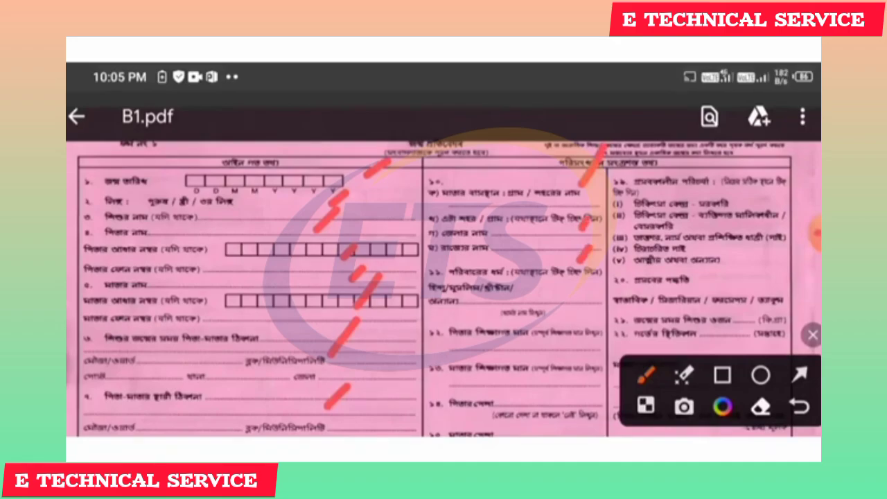
left_click_drag(567, 345, 612, 308)
left_click(813, 335)
- Mark the parent's signature line near the end of the birth report form with a brush stroke, and end the markup
scroll(443, 250, "down", 3)
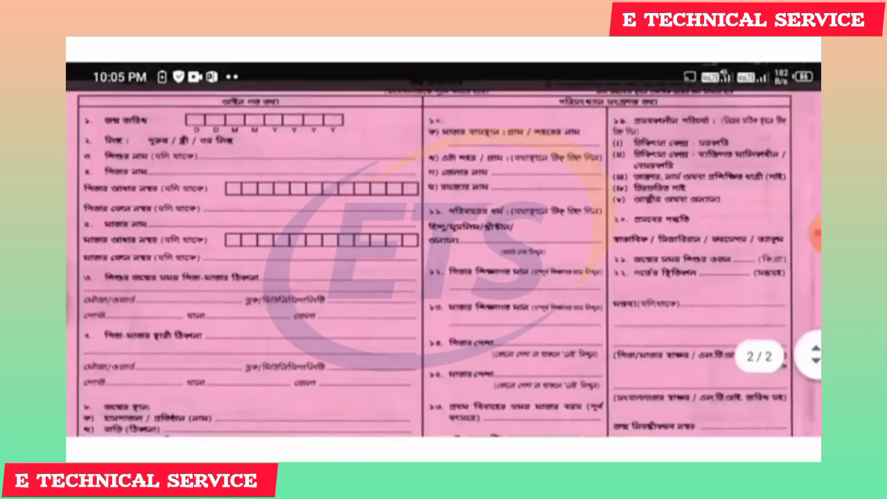
scroll(443, 250, "down", 1)
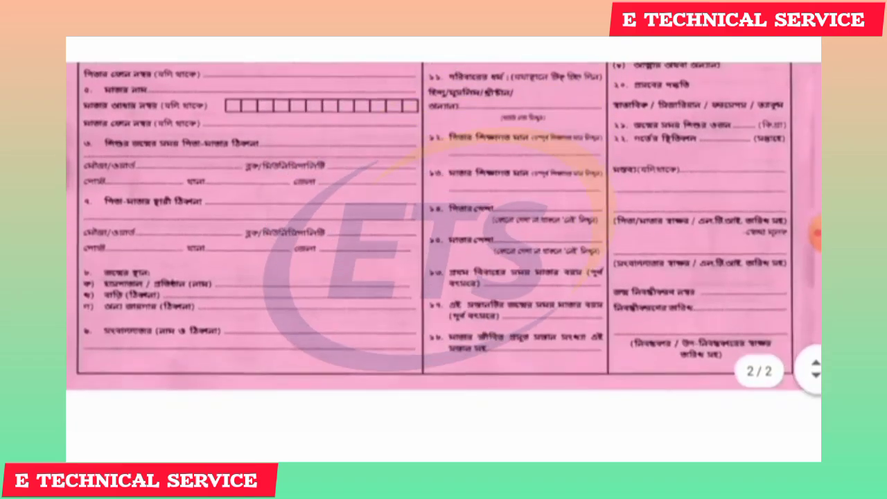
scroll(444, 249, "right", 1)
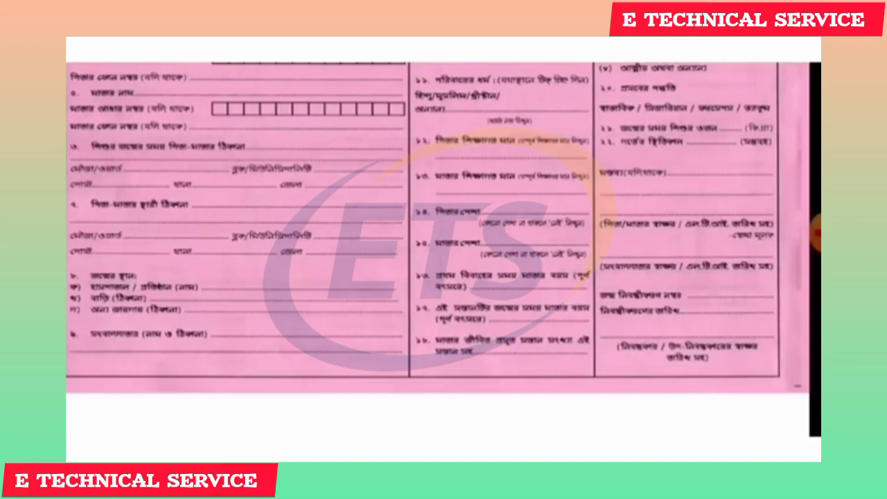
left_click(816, 234)
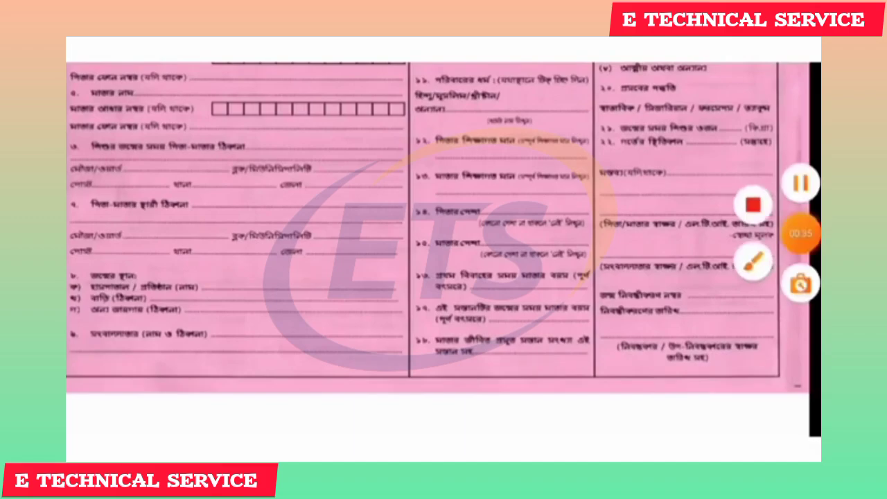
left_click(745, 266)
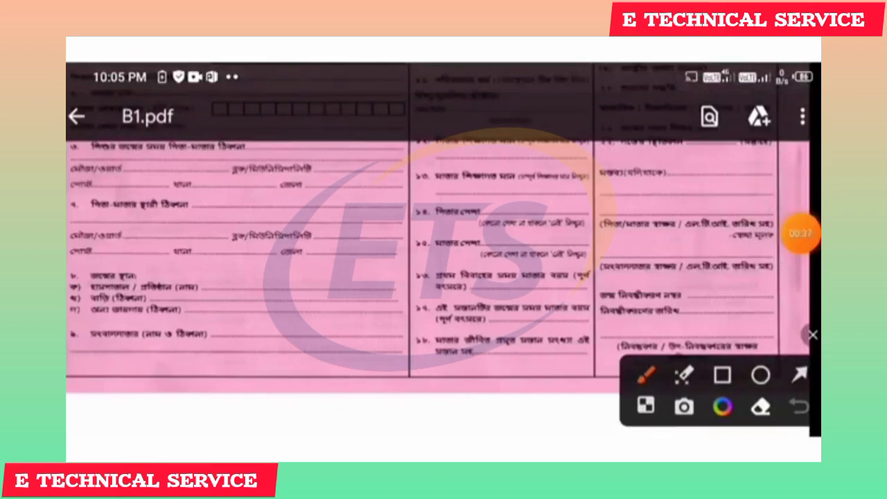
left_click_drag(696, 217, 740, 190)
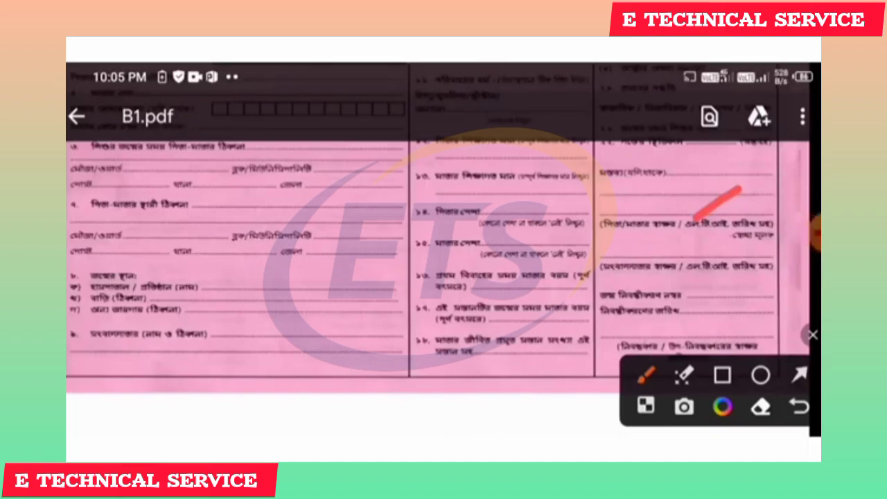
left_click(813, 336)
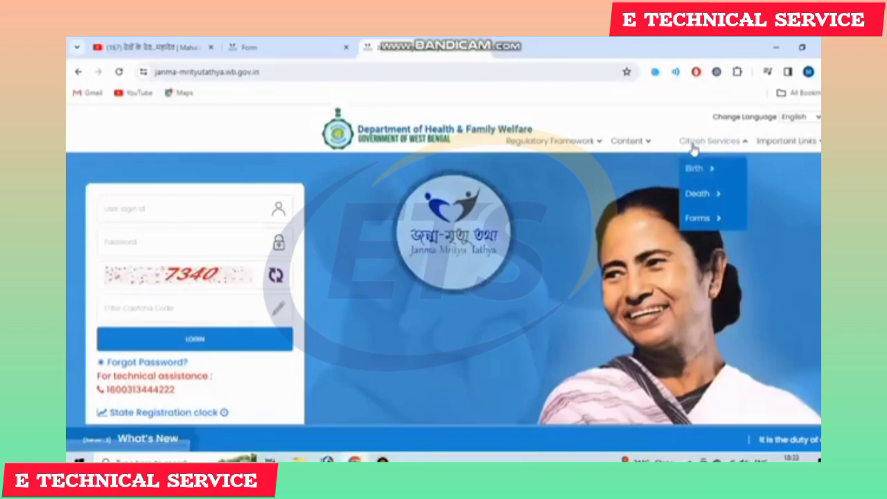
- On the Janma-Mrityu Tathya home page, look through the citizen services for birth and the user manuals offered
mouse_move(696, 170)
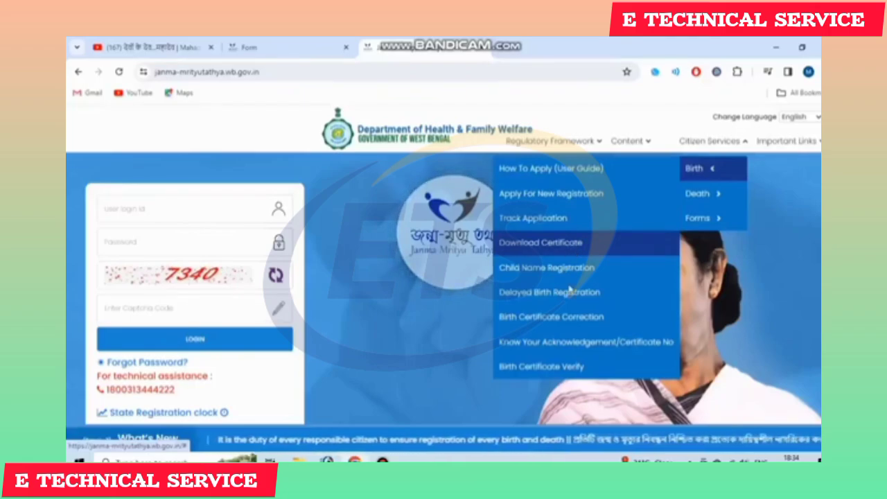
mouse_move(646, 148)
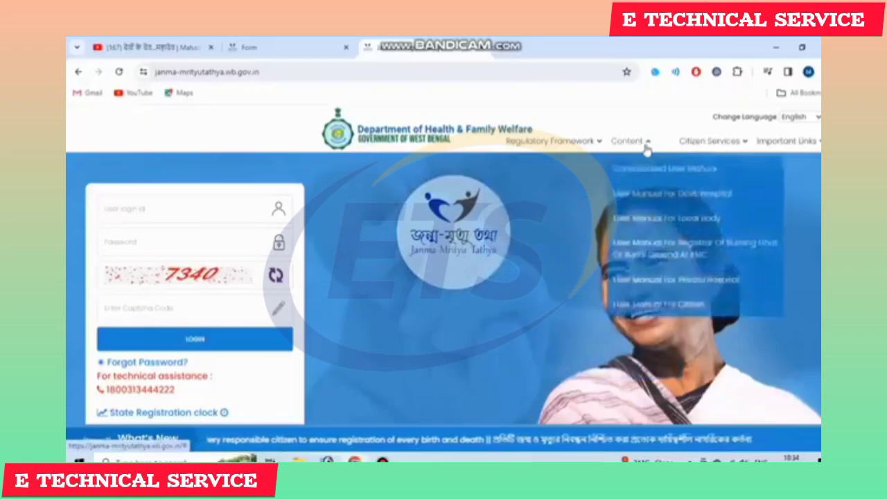